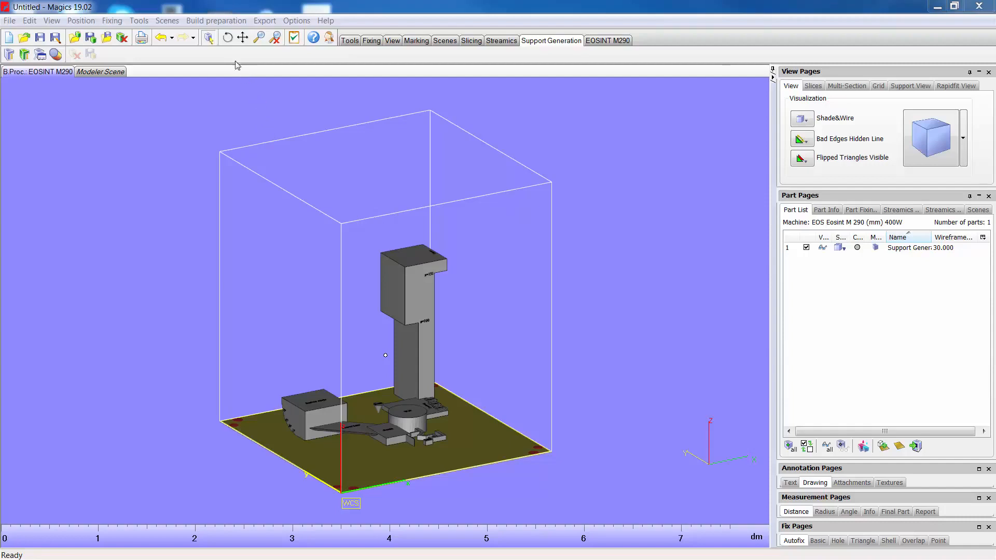
{"action": "left_click", "coordinate": [222, 21]}
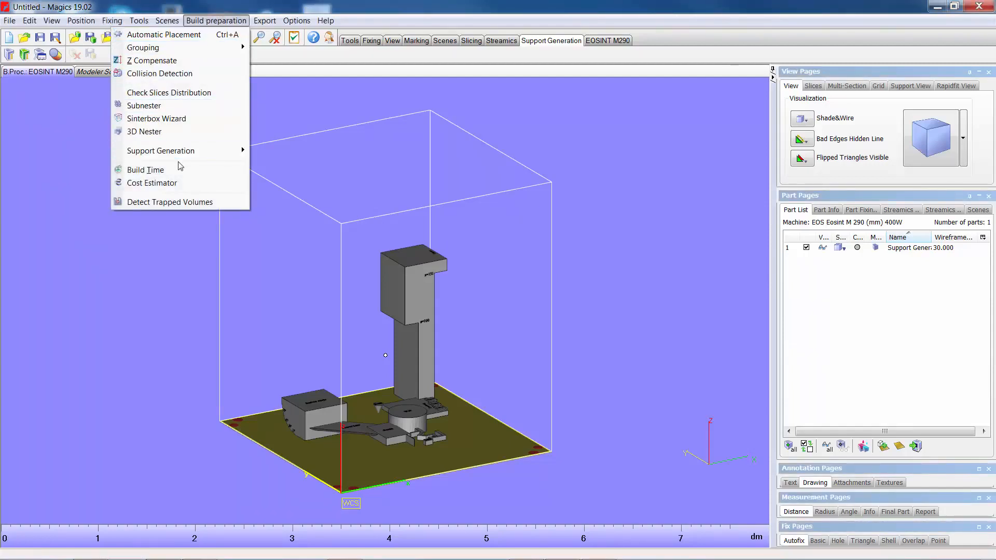
{"action": "mouse_move", "coordinate": [178, 155]}
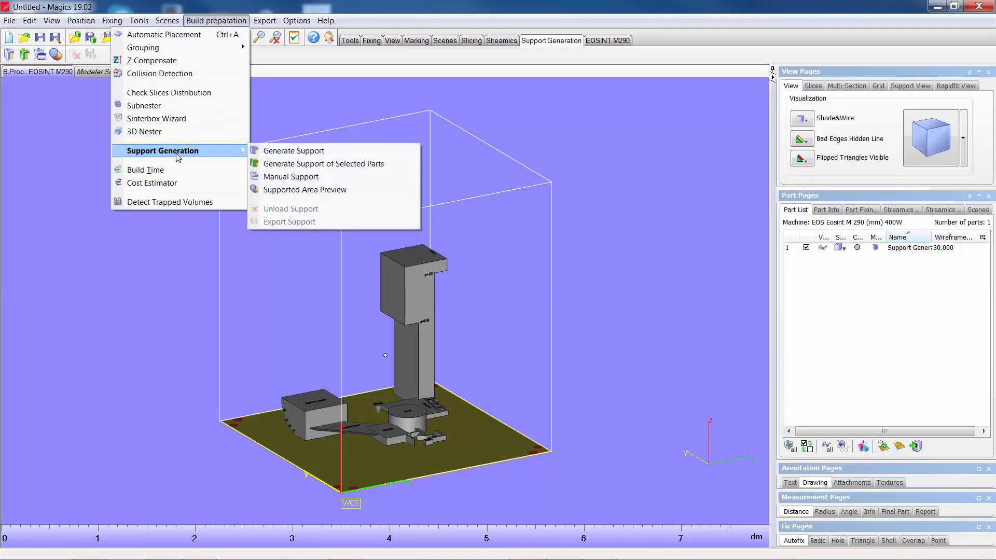
{"action": "left_click", "coordinate": [573, 56]}
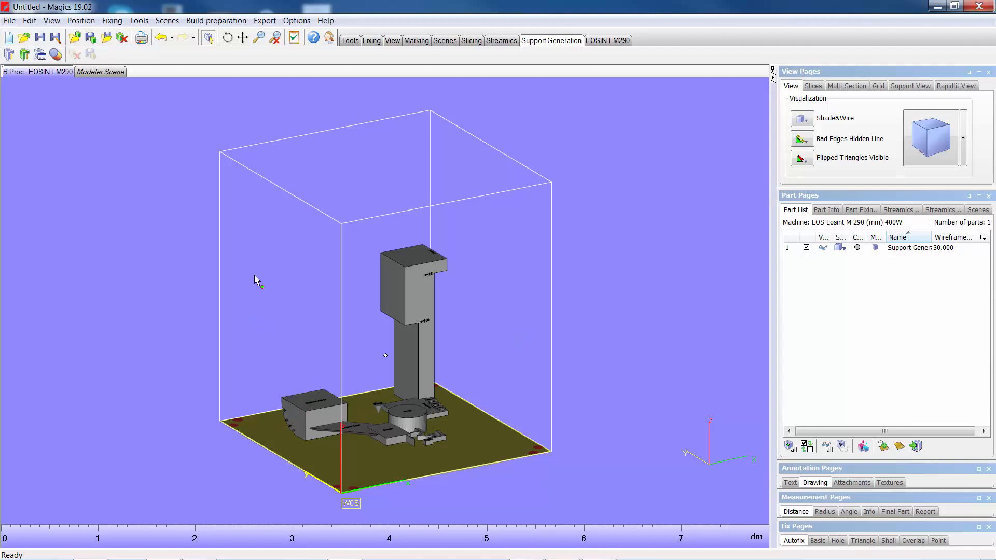
Preview the part's supported areas at a 40° surface angle and examine the highlighted down-facing surfaces and edges from below.
{"action": "right_click_drag", "start_coordinate": [384, 387], "coordinate": [347, 293]}
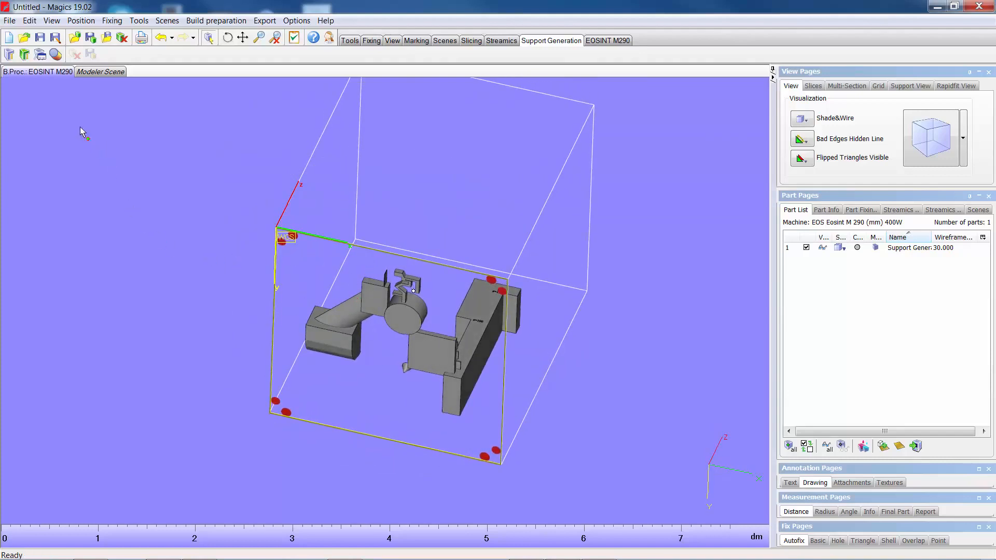
{"action": "left_click", "coordinate": [55, 54]}
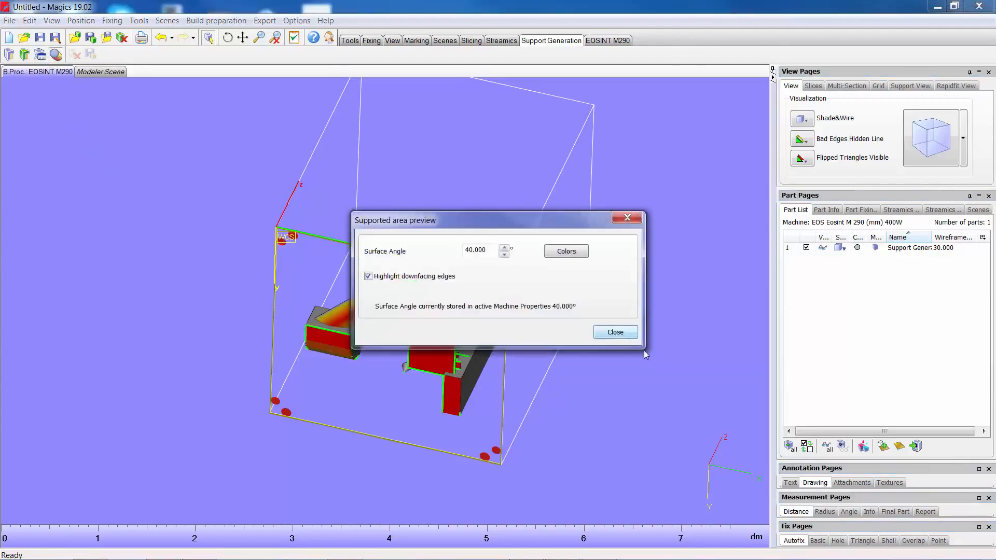
{"action": "left_click_drag", "start_coordinate": [554, 222], "coordinate": [650, 136]}
{"action": "middle_click_drag", "start_coordinate": [381, 335], "coordinate": [340, 337]}
{"action": "right_click_drag", "start_coordinate": [380, 327], "coordinate": [448, 323]}
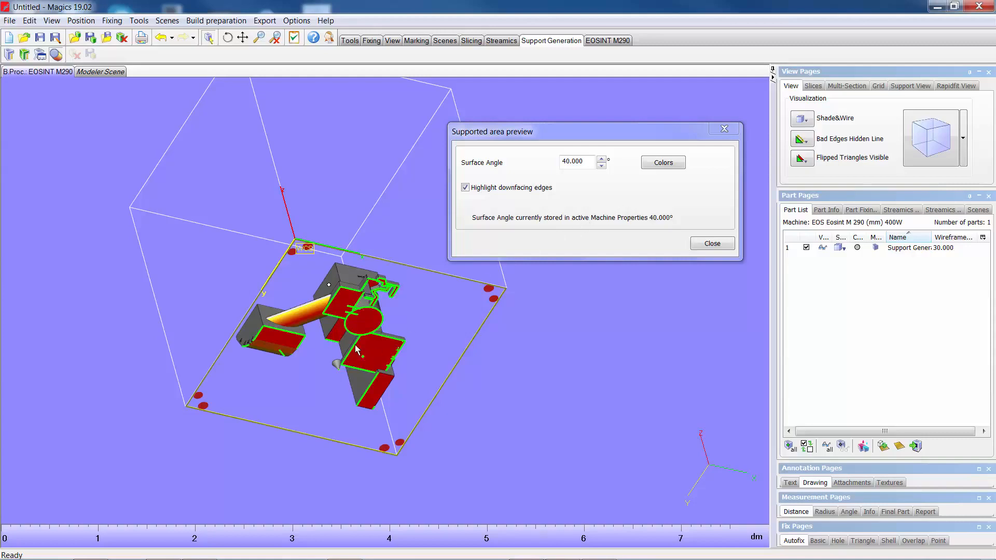
{"action": "right_click_drag", "start_coordinate": [357, 348], "coordinate": [365, 316]}
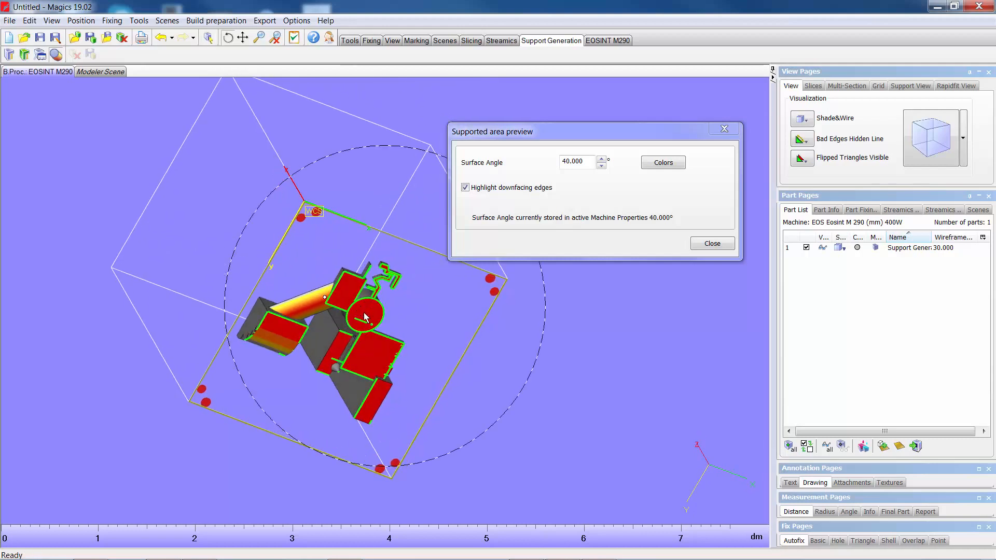
{"action": "scroll", "coordinate": [365, 316], "scroll_direction": "up", "scroll_amount": 6}
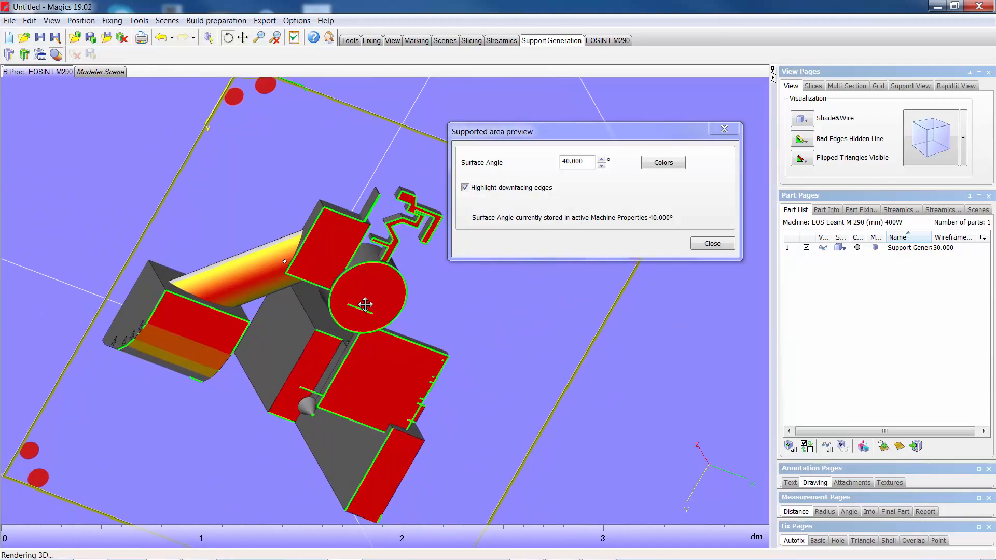
{"action": "mouse_move", "coordinate": [374, 242]}
{"action": "right_mouse_down"}
{"action": "mouse_move", "coordinate": [389, 217]}
{"action": "mouse_move", "coordinate": [396, 267]}
{"action": "mouse_move", "coordinate": [366, 252]}
{"action": "right_mouse_up"}
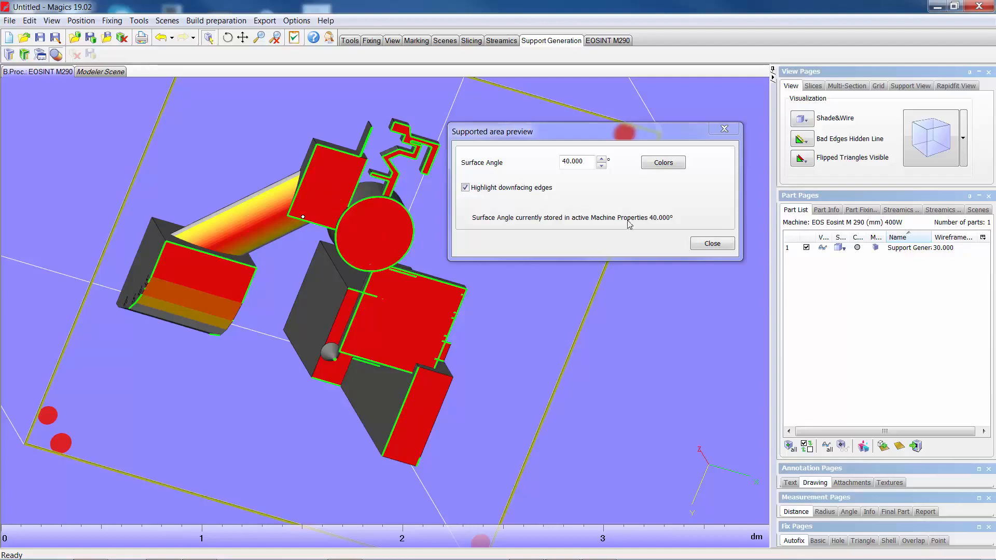
Review the colour range and down-facing edge colour settings used by the supported area preview.
{"action": "left_click", "coordinate": [663, 163]}
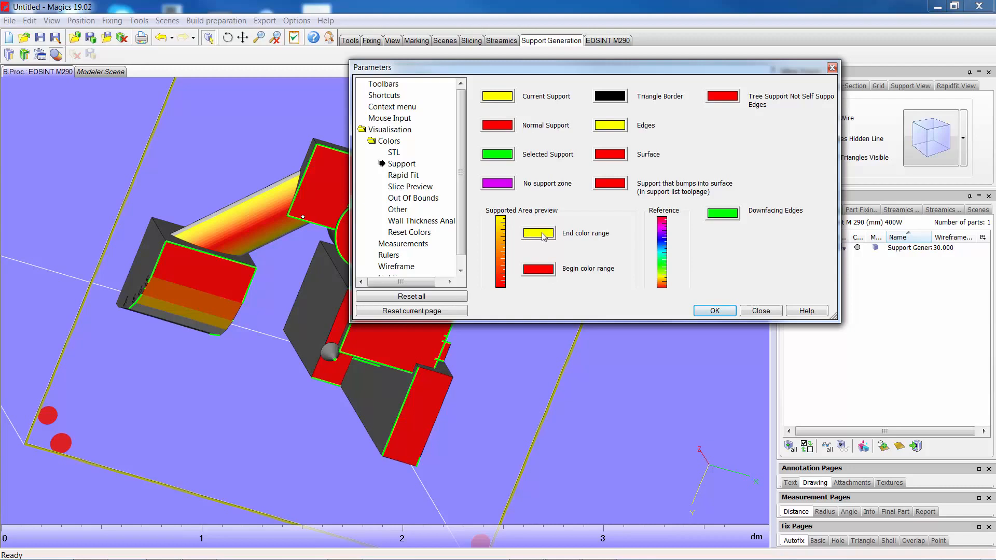
{"action": "left_click", "coordinate": [716, 310]}
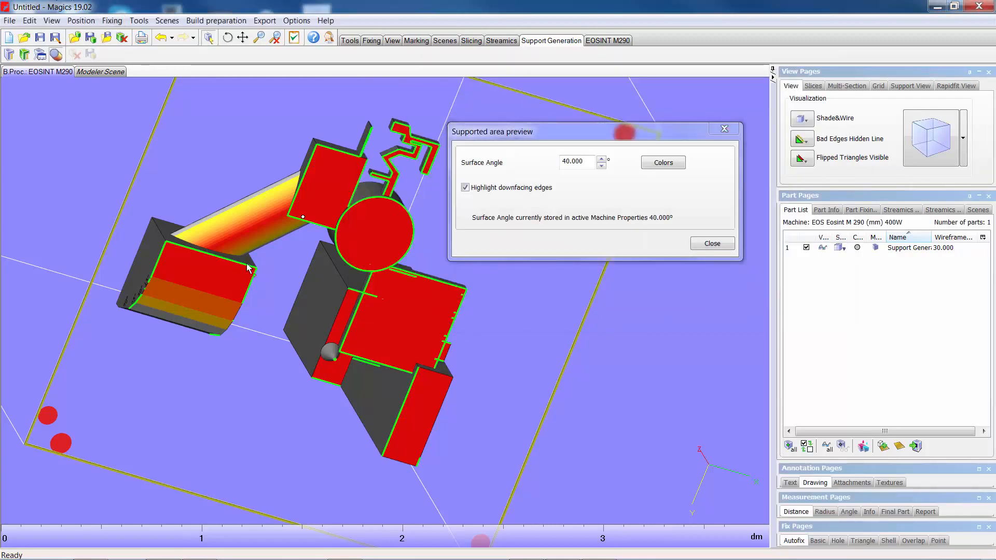
{"action": "right_click_drag", "start_coordinate": [360, 219], "coordinate": [363, 73]}
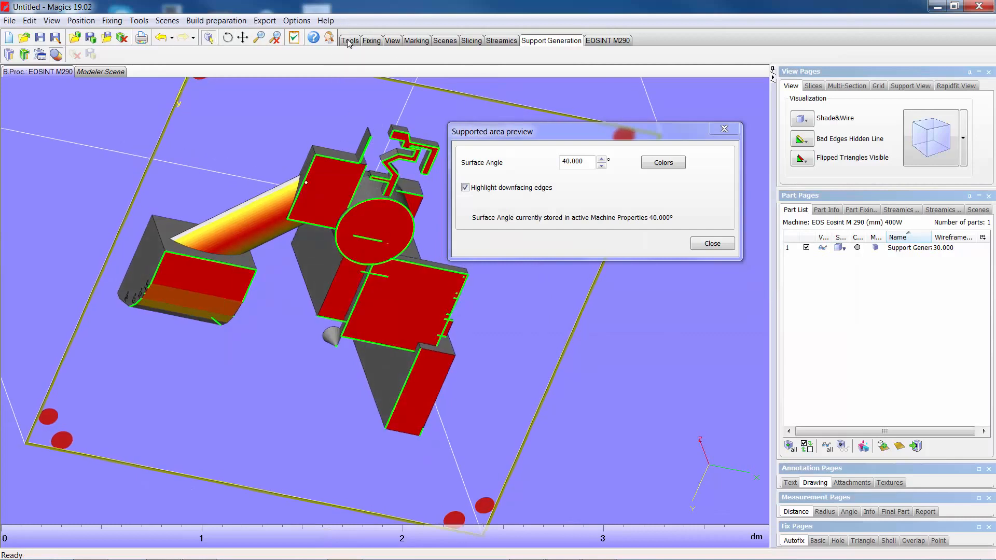
Try rotating the part interactively while the supported area preview is active.
{"action": "left_click", "coordinate": [81, 21]}
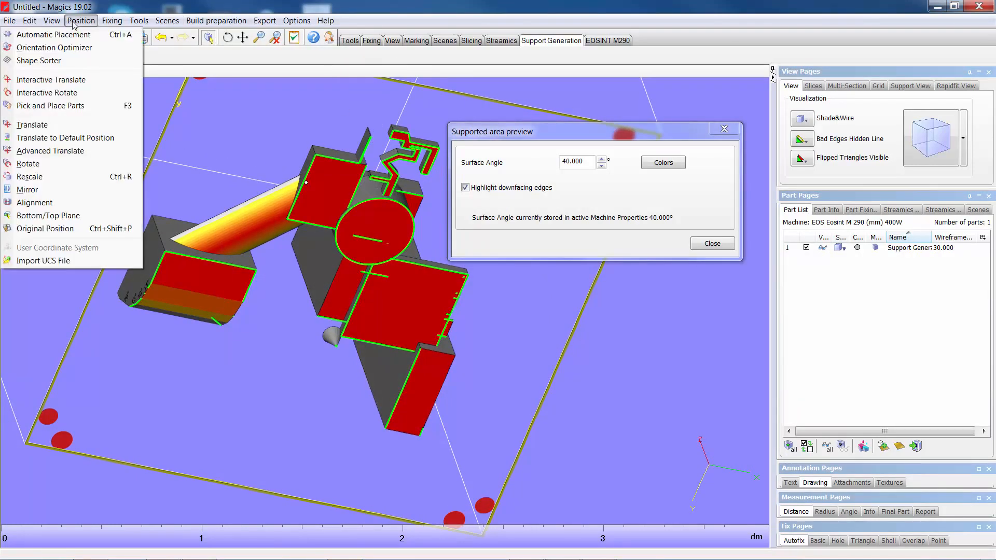
{"action": "left_click", "coordinate": [59, 92]}
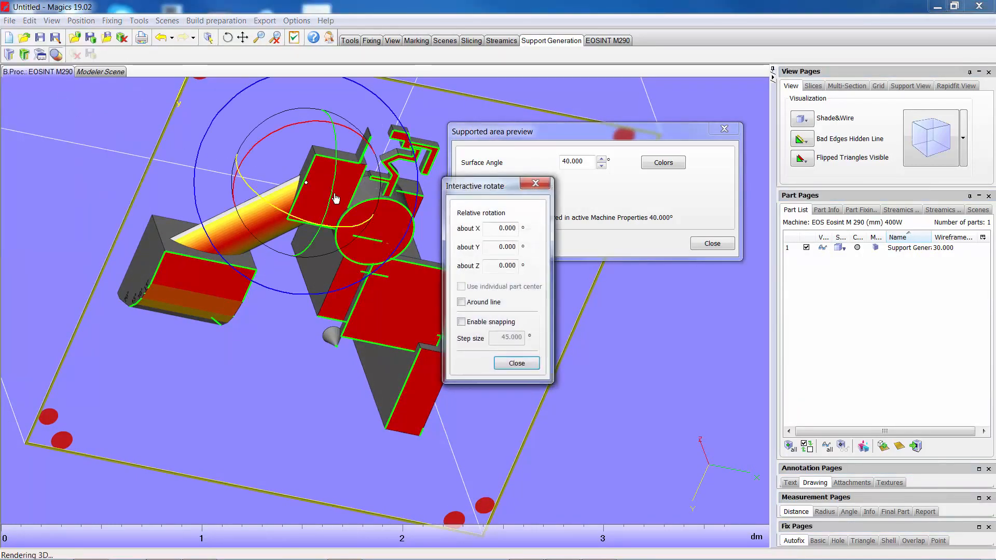
{"action": "mouse_move", "coordinate": [338, 228]}
{"action": "left_mouse_down"}
{"action": "mouse_move", "coordinate": [318, 226]}
{"action": "mouse_move", "coordinate": [347, 235]}
{"action": "mouse_move", "coordinate": [321, 223]}
{"action": "left_mouse_up"}
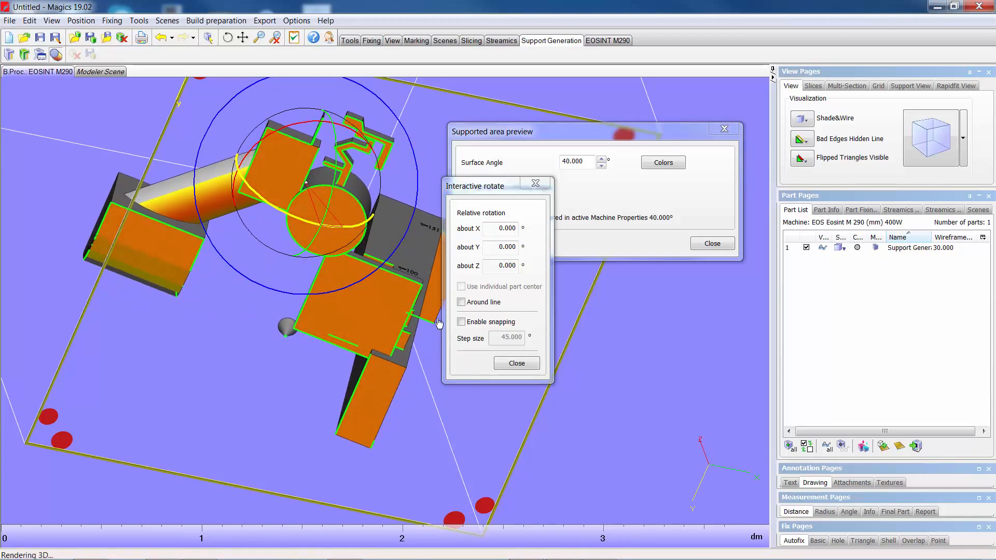
{"action": "left_click", "coordinate": [517, 363]}
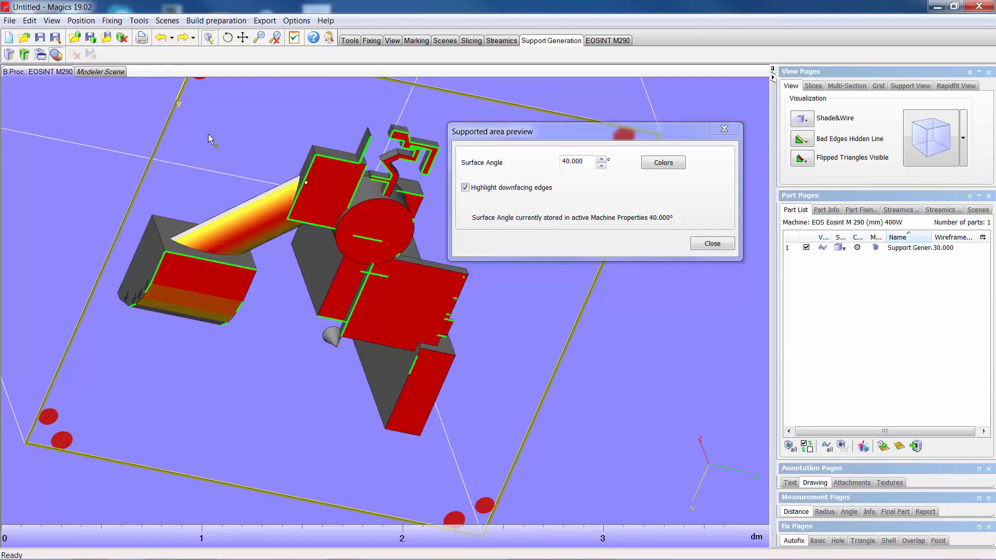
Close the supported area preview and generate supports for the selected part without saving the part changes.
{"action": "right_click_drag", "start_coordinate": [338, 223], "coordinate": [317, 363]}
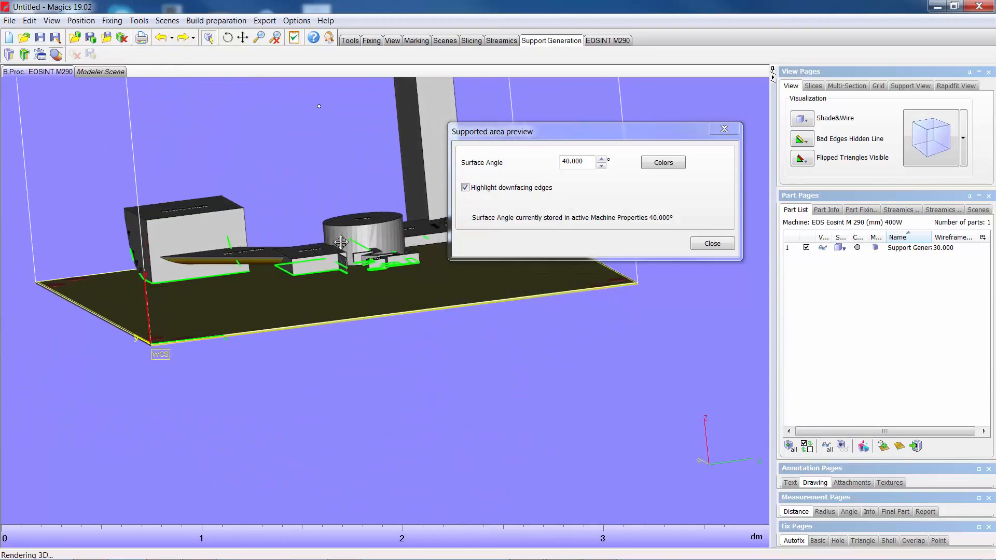
{"action": "left_click", "coordinate": [713, 244]}
{"action": "right_click_drag", "start_coordinate": [400, 318], "coordinate": [407, 240]}
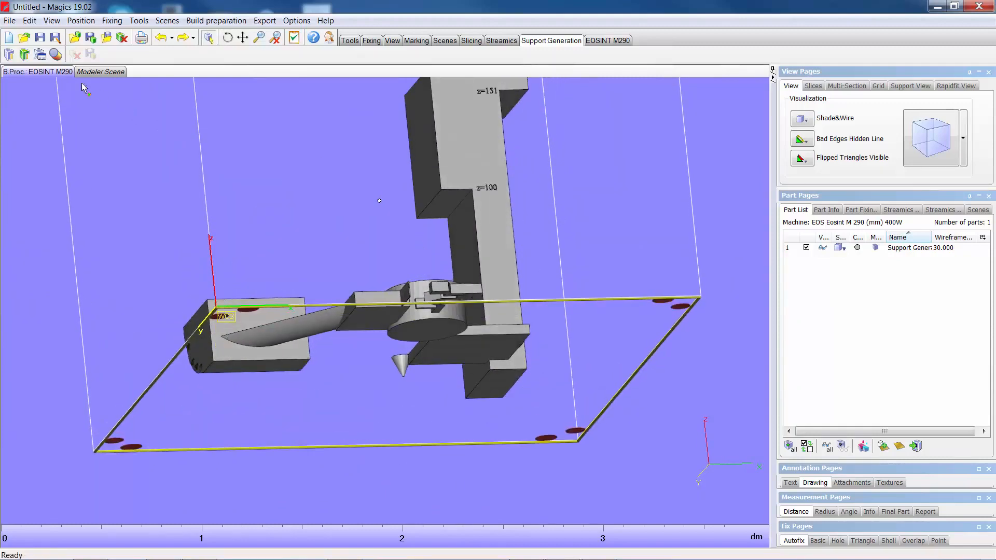
{"action": "left_click", "coordinate": [24, 55]}
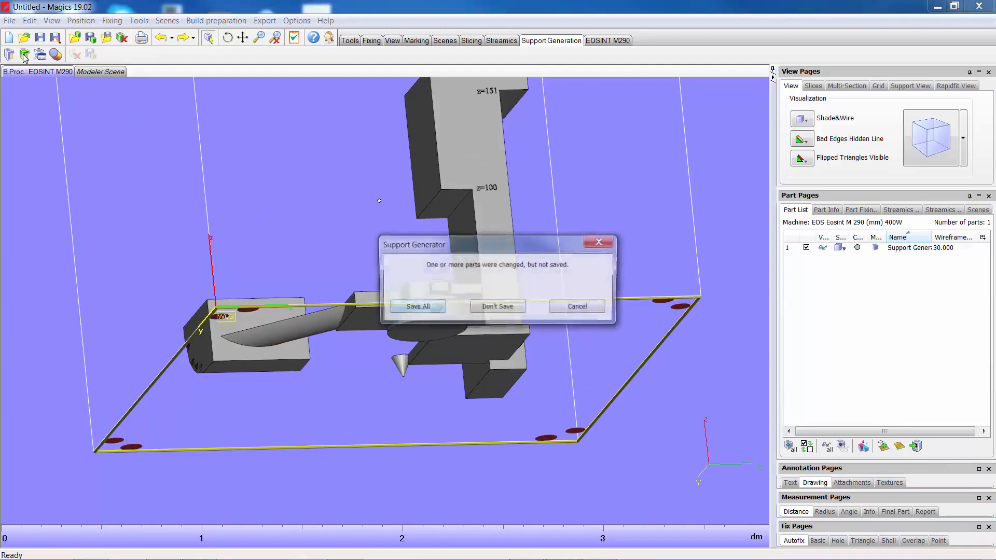
{"action": "left_click", "coordinate": [495, 308]}
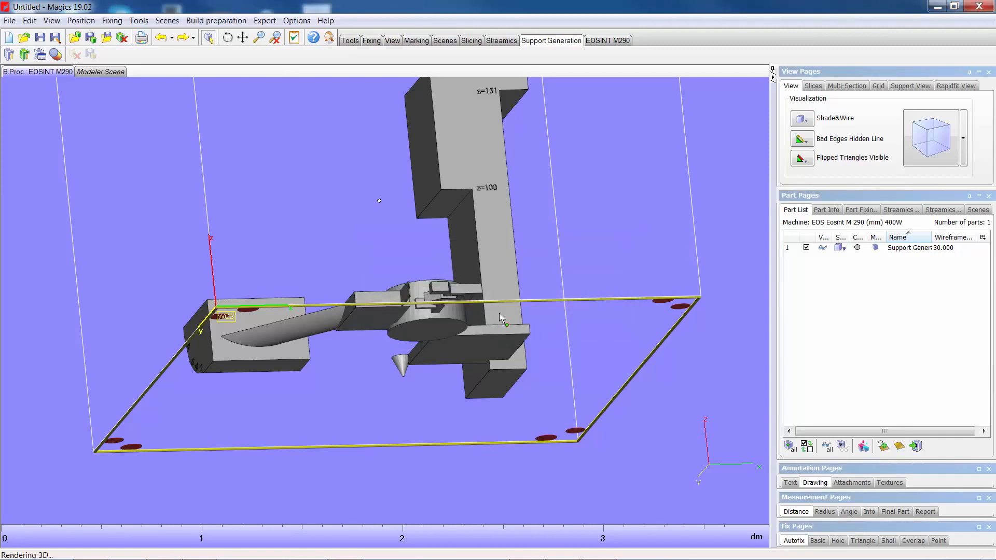
{"action": "mouse_move", "coordinate": [462, 305]}
{"action": "right_mouse_down"}
{"action": "mouse_move", "coordinate": [445, 378]}
{"action": "mouse_move", "coordinate": [472, 275]}
{"action": "mouse_move", "coordinate": [457, 304]}
{"action": "right_mouse_up"}
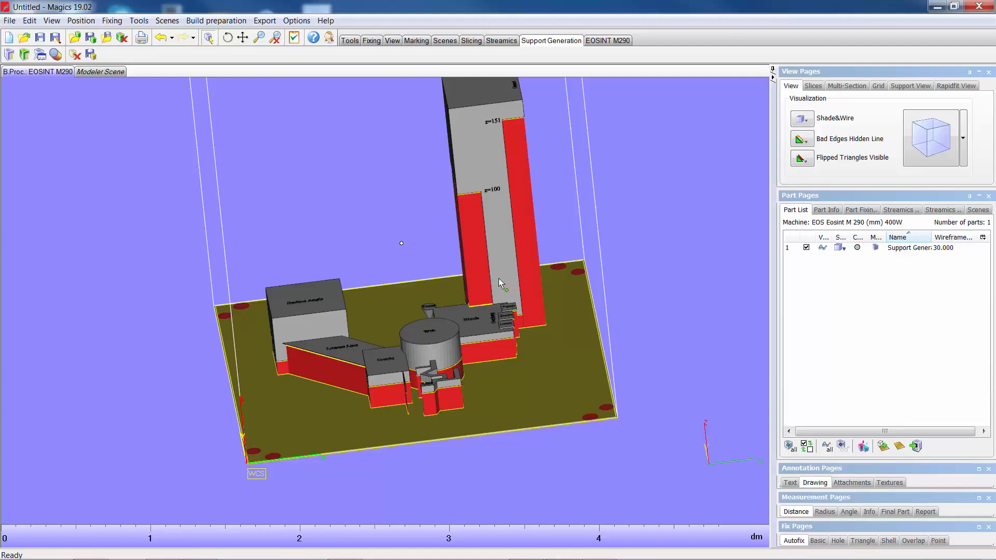
{"action": "mouse_move", "coordinate": [499, 278]}
{"action": "right_mouse_down"}
{"action": "mouse_move", "coordinate": [521, 275]}
{"action": "mouse_move", "coordinate": [515, 289]}
{"action": "right_mouse_up"}
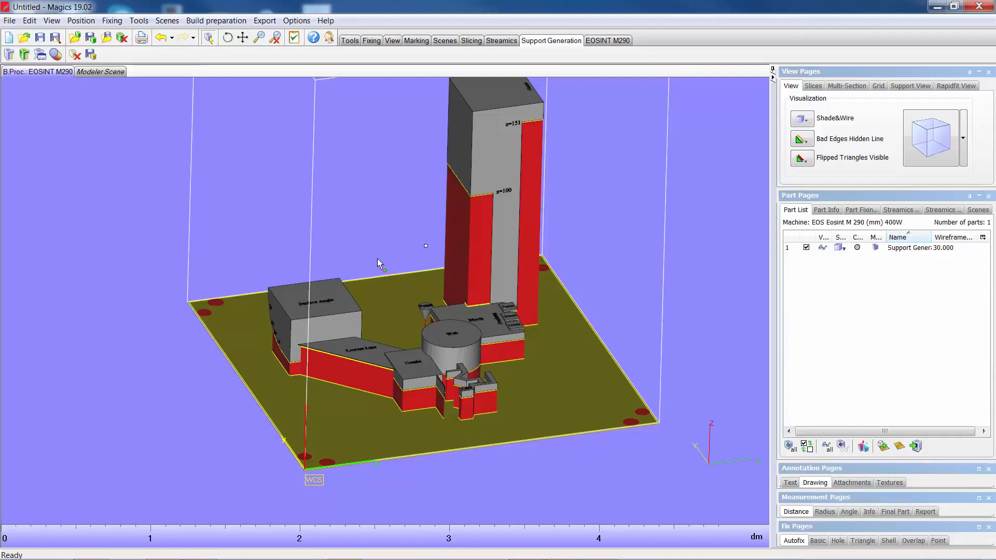
Open the part with its supports in the support generation environment.
{"action": "left_click", "coordinate": [9, 55]}
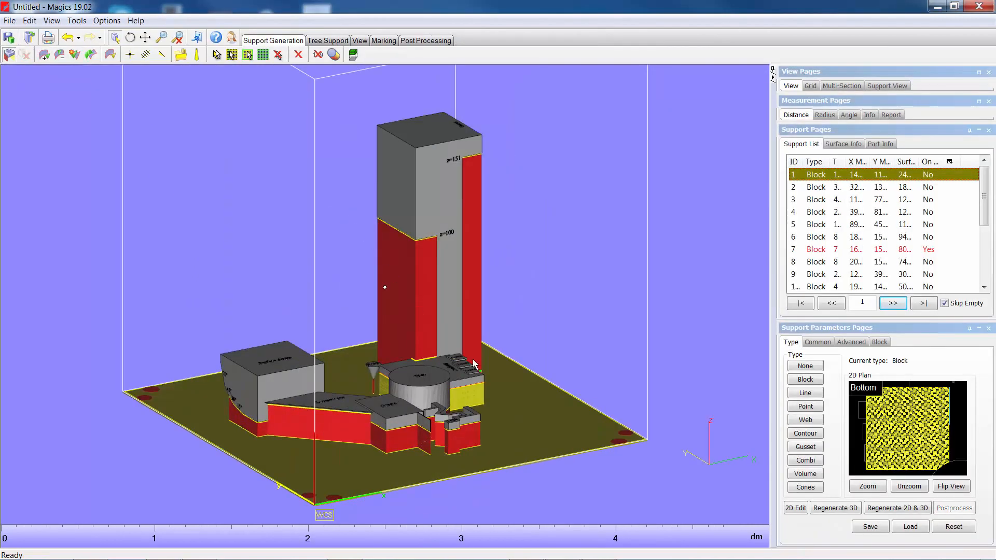
{"action": "right_click_drag", "start_coordinate": [429, 313], "coordinate": [353, 322]}
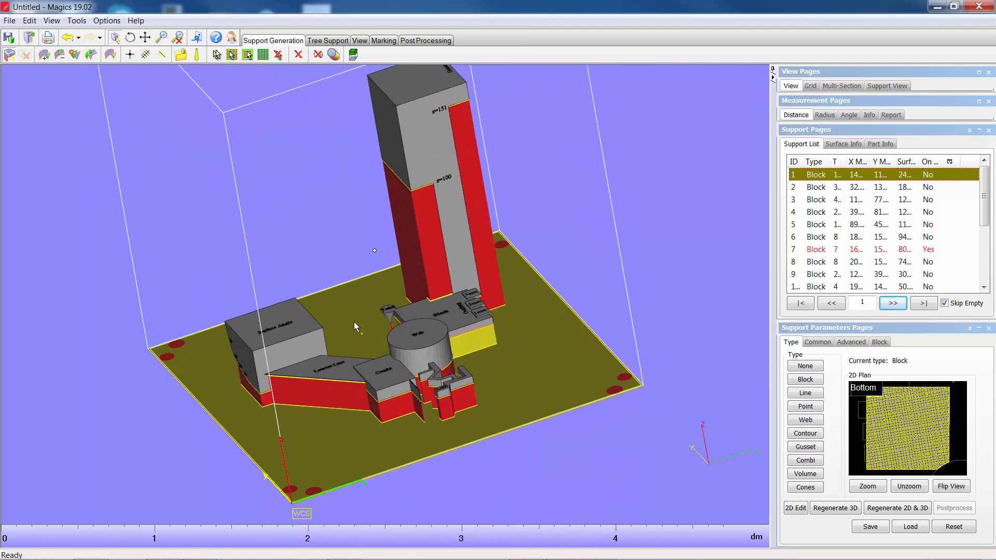
{"action": "right_click_drag", "start_coordinate": [471, 336], "coordinate": [322, 93]}
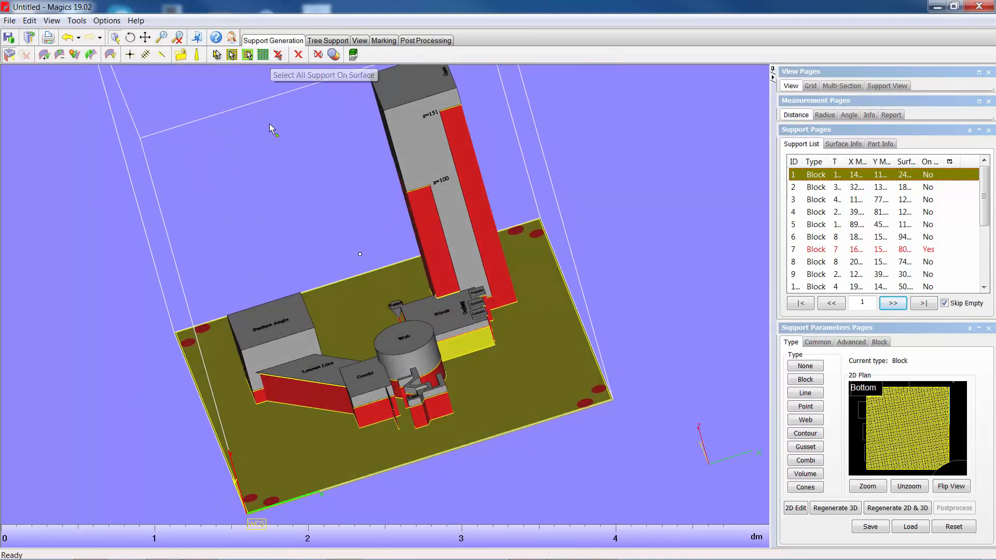
Hide the unselected supports to examine the selected block support alone, and show all supports again.
{"action": "left_click", "coordinate": [9, 56]}
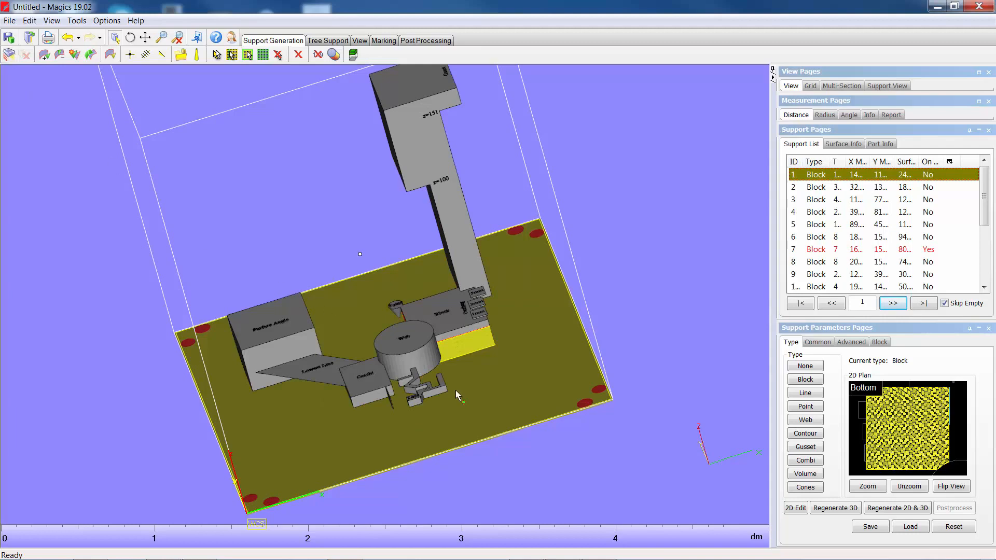
{"action": "right_click_drag", "start_coordinate": [459, 381], "coordinate": [393, 275]}
{"action": "middle_click_drag", "start_coordinate": [420, 356], "coordinate": [410, 322]}
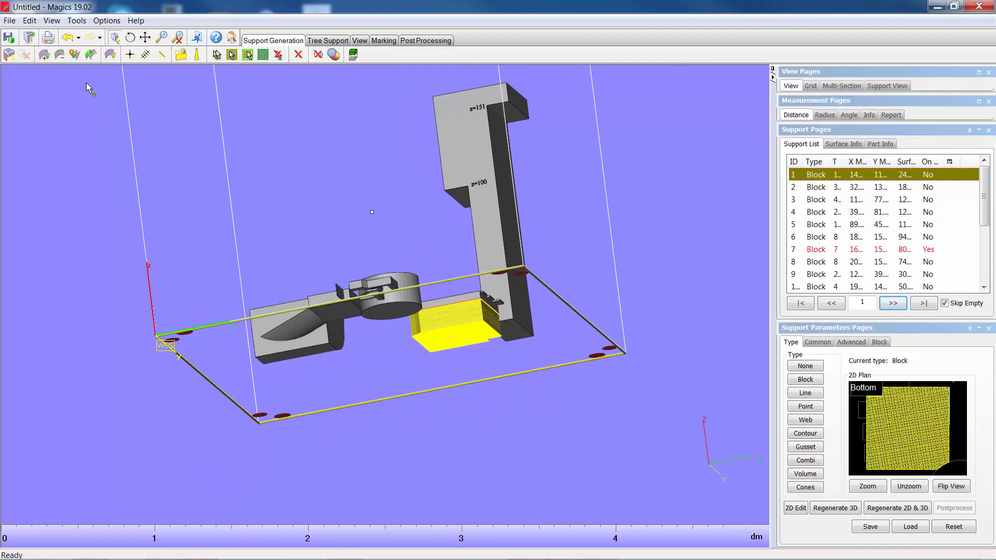
{"action": "left_click", "coordinate": [8, 55]}
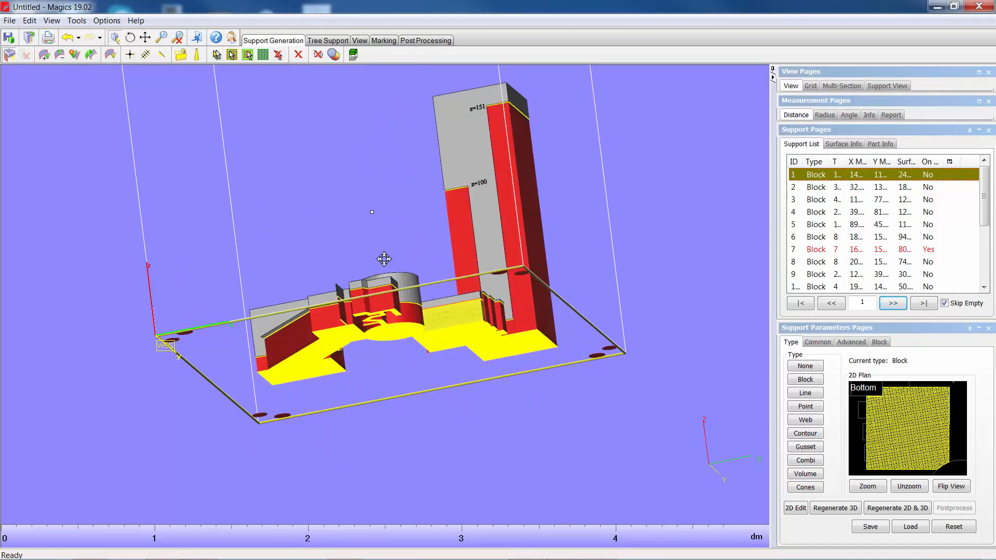
{"action": "right_click_drag", "start_coordinate": [384, 259], "coordinate": [521, 343]}
{"action": "right_click_drag", "start_coordinate": [543, 333], "coordinate": [488, 307]}
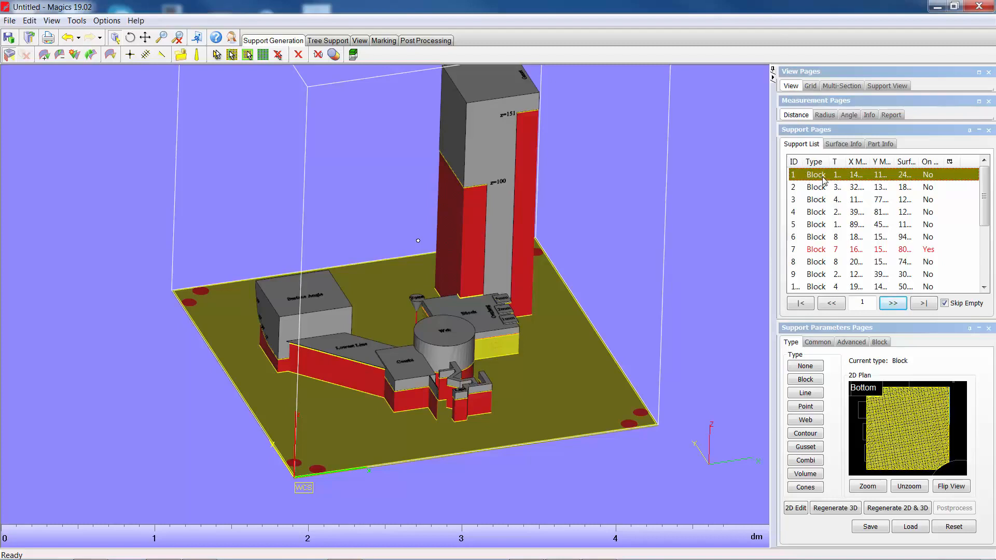
Select support surface 2 and examine the option to copy parameters to it from surface 1, without applying it.
{"action": "right_click_drag", "start_coordinate": [493, 342], "coordinate": [475, 371]}
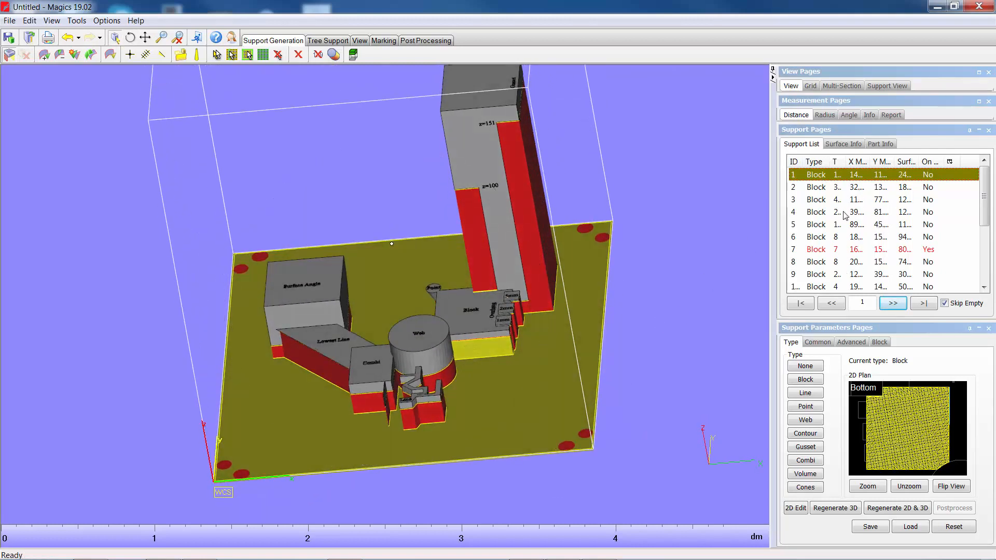
{"action": "right_click", "coordinate": [851, 189]}
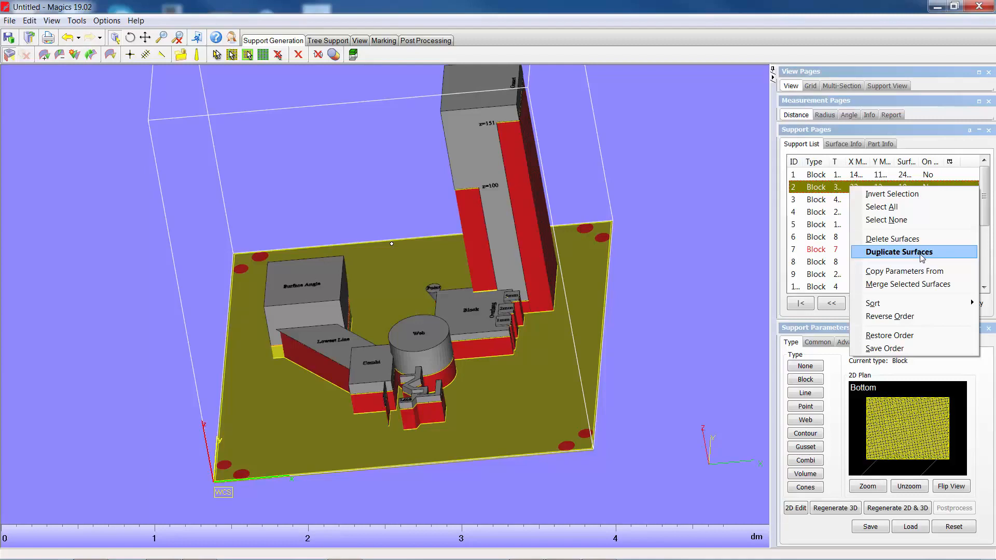
{"action": "left_click", "coordinate": [894, 271]}
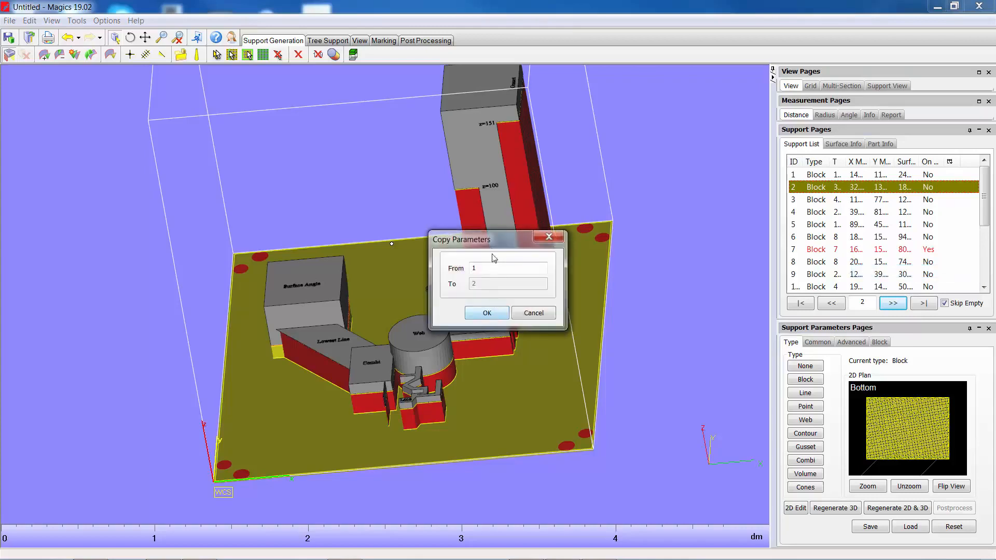
{"action": "left_click_drag", "start_coordinate": [487, 244], "coordinate": [347, 208]}
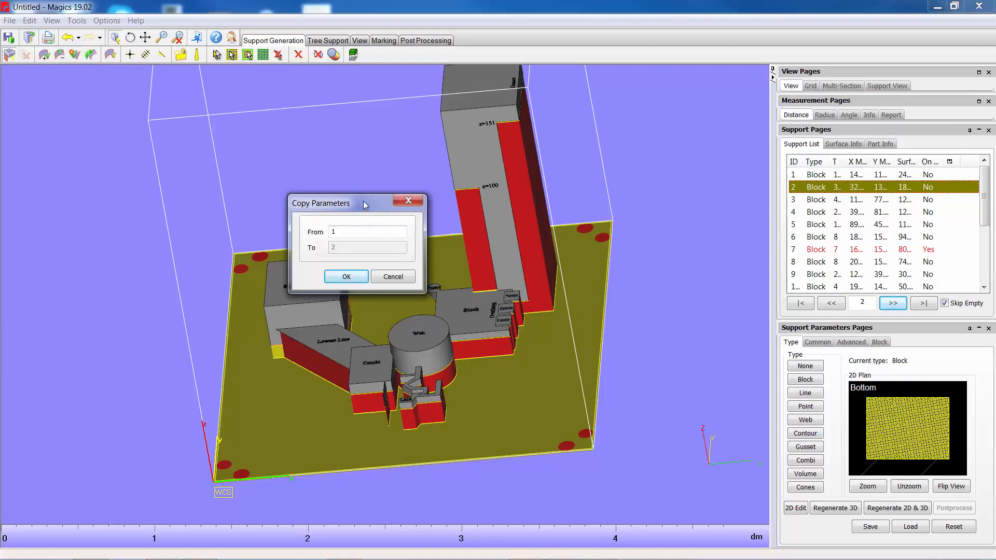
{"action": "left_click_drag", "start_coordinate": [365, 205], "coordinate": [461, 178]}
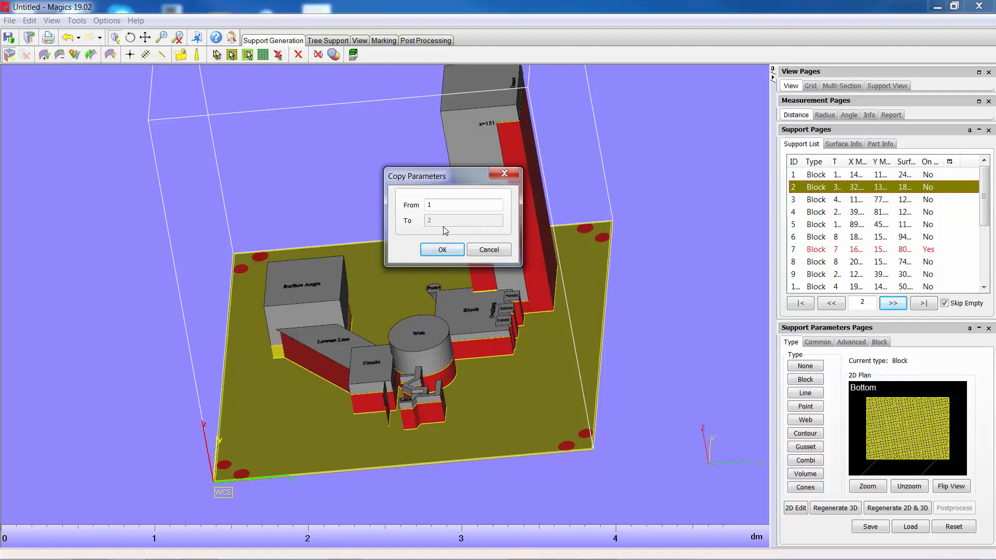
{"action": "left_click", "coordinate": [491, 251]}
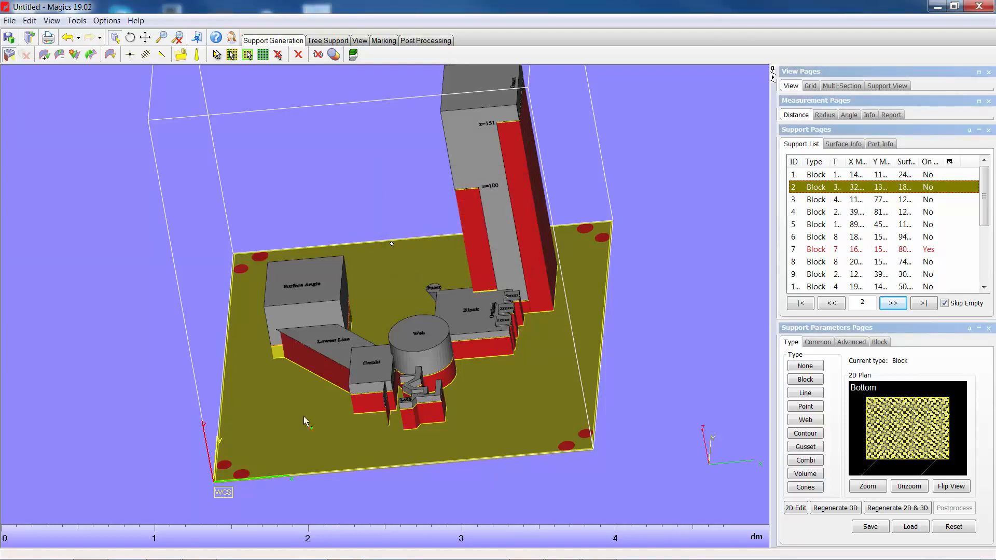
Select support surface 7 in the support list and examine where its tall block support meets the part.
{"action": "right_click_drag", "start_coordinate": [479, 333], "coordinate": [524, 329]}
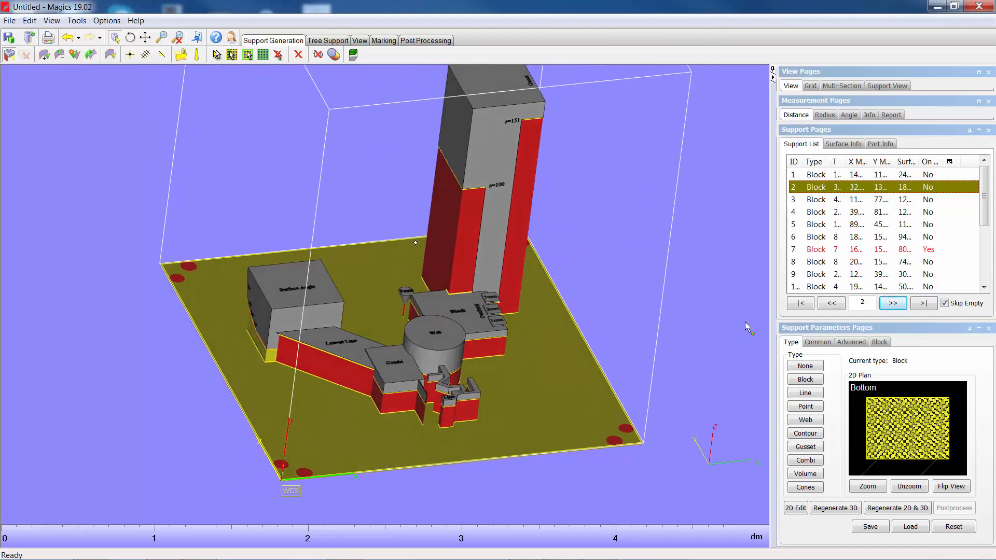
{"action": "left_click", "coordinate": [820, 252]}
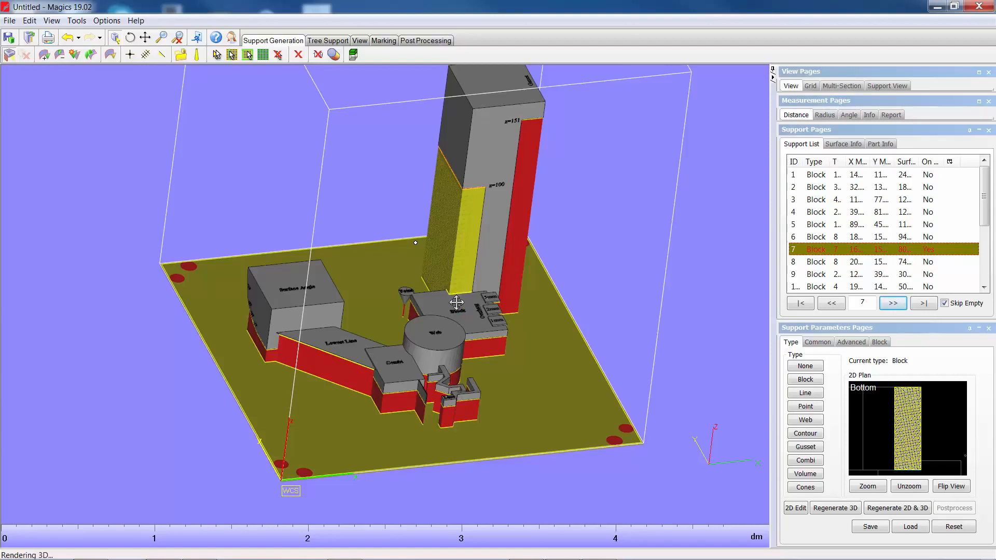
{"action": "right_click_drag", "start_coordinate": [457, 289], "coordinate": [464, 294]}
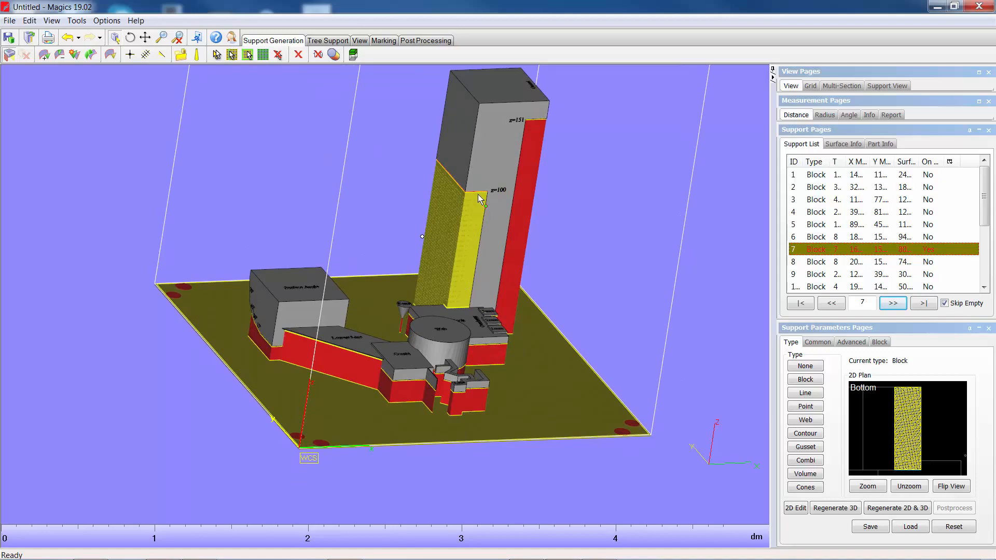
{"action": "scroll", "coordinate": [469, 266], "scroll_direction": "up", "scroll_amount": 5}
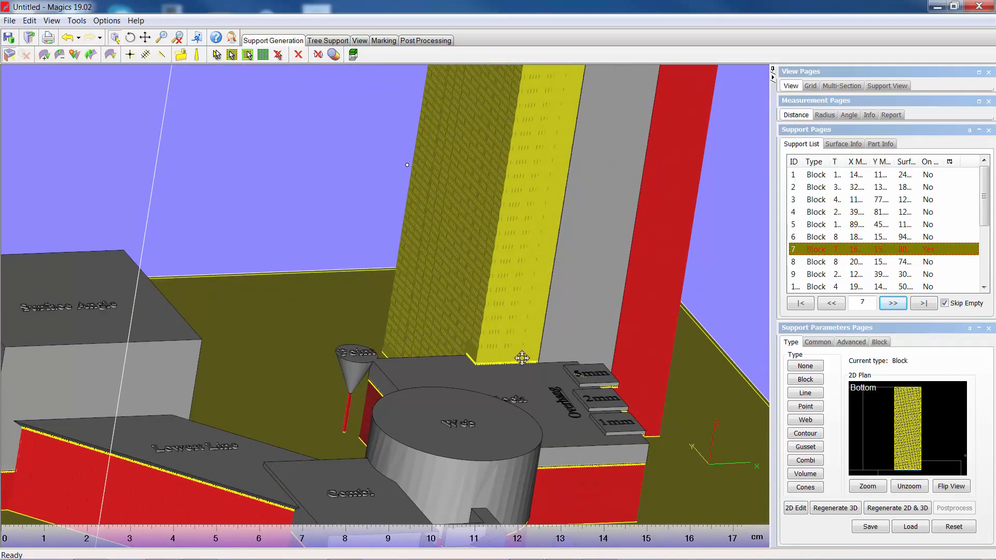
{"action": "mouse_move", "coordinate": [499, 354]}
{"action": "right_mouse_down"}
{"action": "mouse_move", "coordinate": [460, 340]}
{"action": "mouse_move", "coordinate": [536, 368]}
{"action": "mouse_move", "coordinate": [496, 345]}
{"action": "right_mouse_up"}
{"action": "scroll", "coordinate": [496, 344], "scroll_direction": "up", "scroll_amount": 4}
{"action": "scroll", "coordinate": [495, 343], "scroll_direction": "down", "scroll_amount": 4}
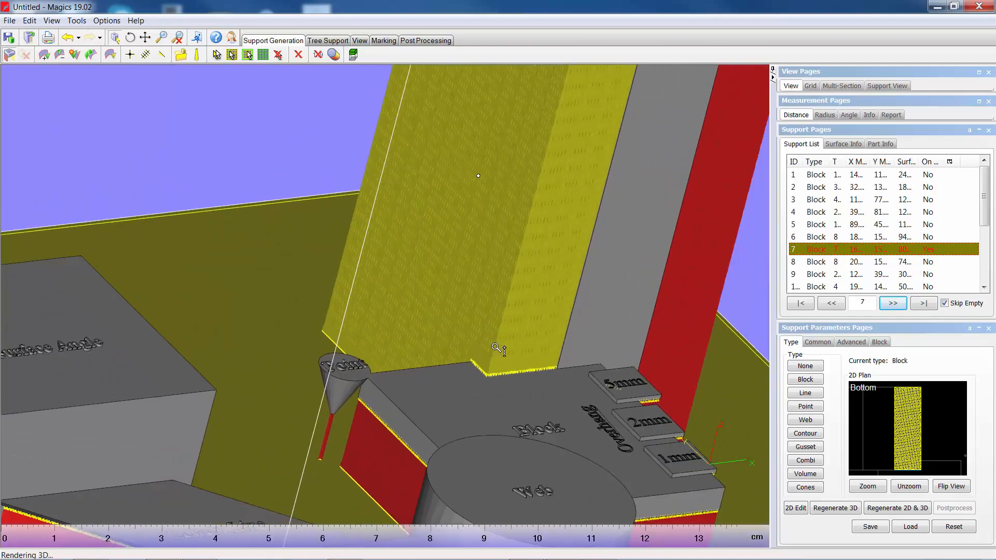
{"action": "scroll", "coordinate": [497, 345], "scroll_direction": "down", "scroll_amount": 6}
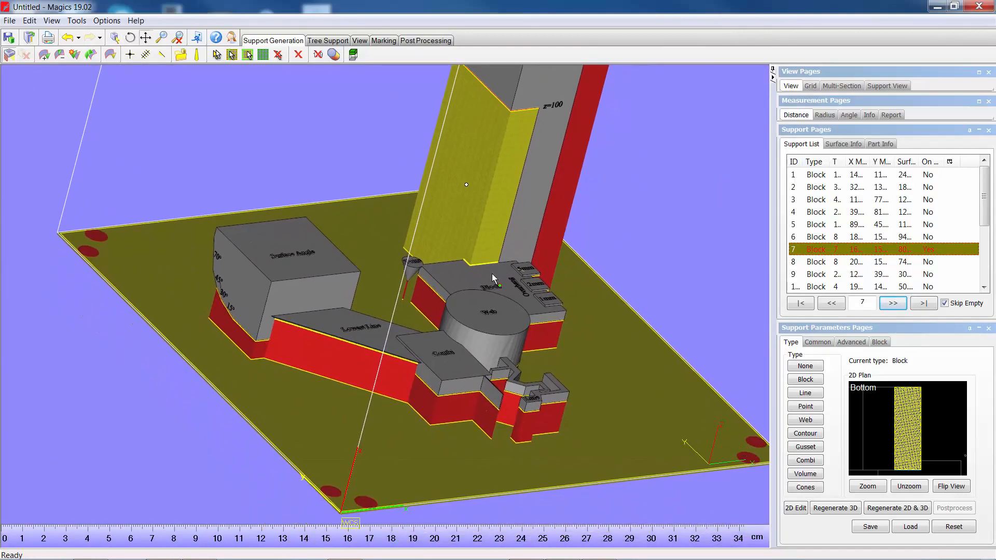
{"action": "mouse_move", "coordinate": [443, 286]}
{"action": "right_mouse_down"}
{"action": "mouse_move", "coordinate": [411, 285]}
{"action": "mouse_move", "coordinate": [381, 343]}
{"action": "mouse_move", "coordinate": [414, 300]}
{"action": "mouse_move", "coordinate": [445, 282]}
{"action": "mouse_move", "coordinate": [456, 291]}
{"action": "mouse_move", "coordinate": [410, 285]}
{"action": "mouse_move", "coordinate": [414, 298]}
{"action": "mouse_move", "coordinate": [491, 311]}
{"action": "mouse_move", "coordinate": [433, 284]}
{"action": "right_mouse_up"}
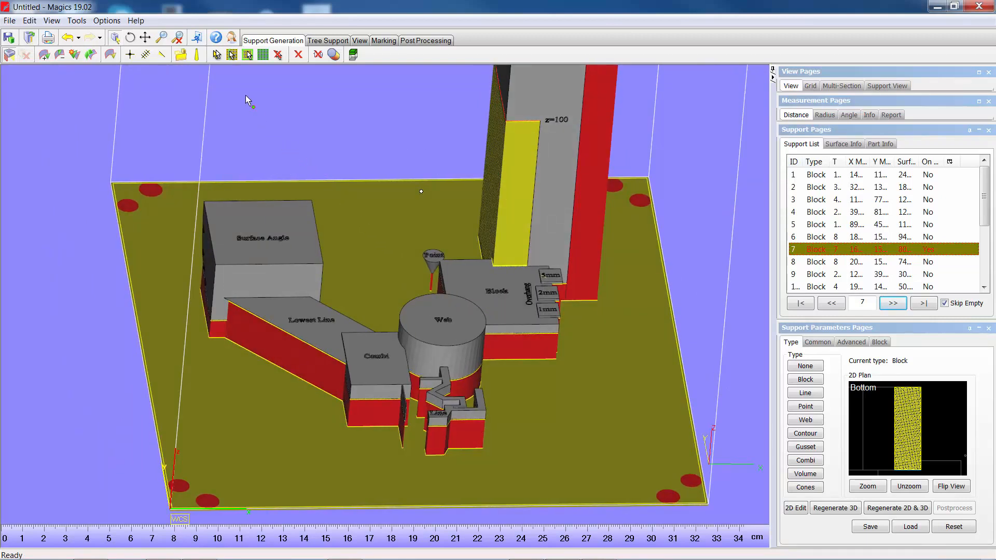
Pick supports directly in the model: the one under the Combi section, and the one under the Block section.
{"action": "left_click", "coordinate": [217, 55]}
{"action": "left_click", "coordinate": [531, 350]}
{"action": "right_click_drag", "start_coordinate": [480, 328], "coordinate": [396, 392]}
{"action": "left_click", "coordinate": [368, 409]}
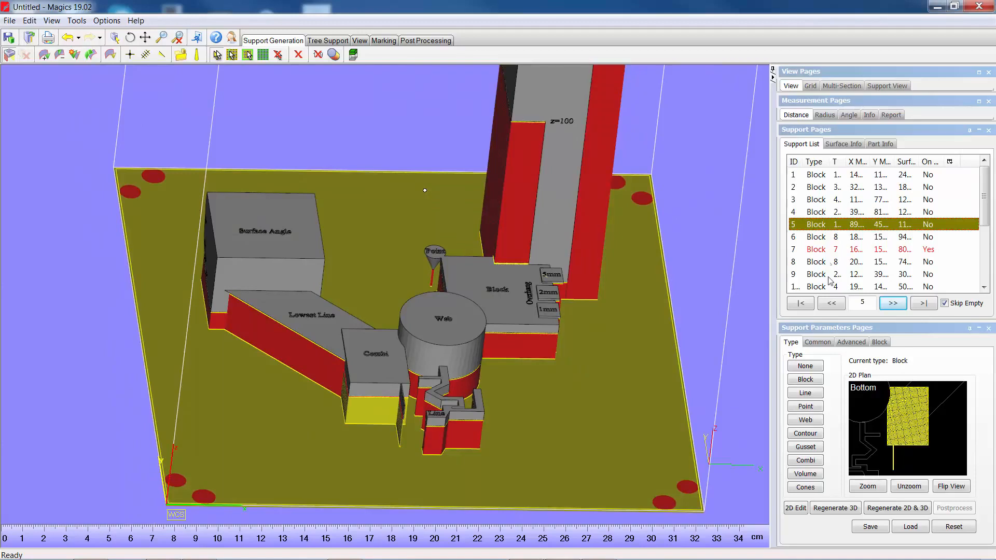
{"action": "left_click", "coordinate": [510, 343]}
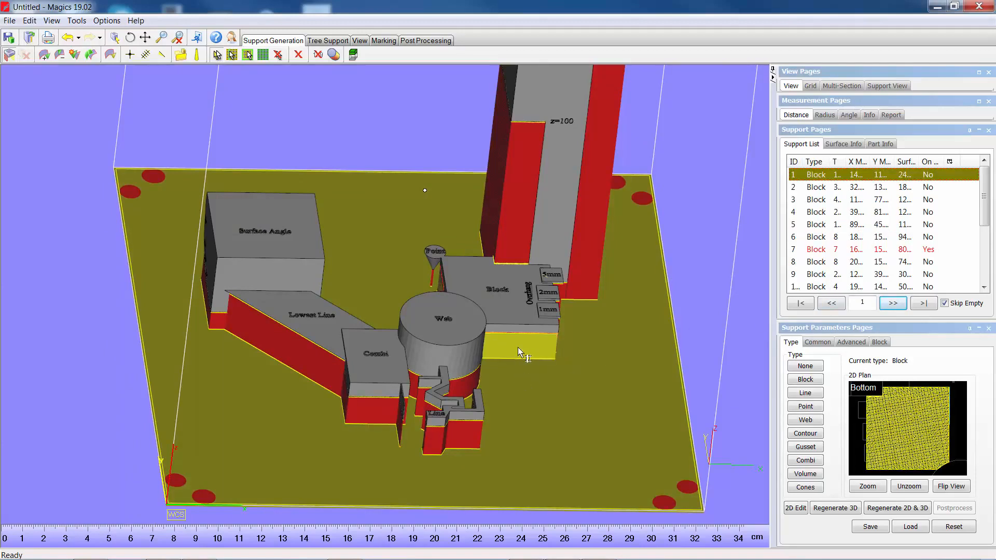
Isolate the support under the Block section and examine its hatching from below.
{"action": "right_click_drag", "start_coordinate": [456, 366], "coordinate": [482, 352]}
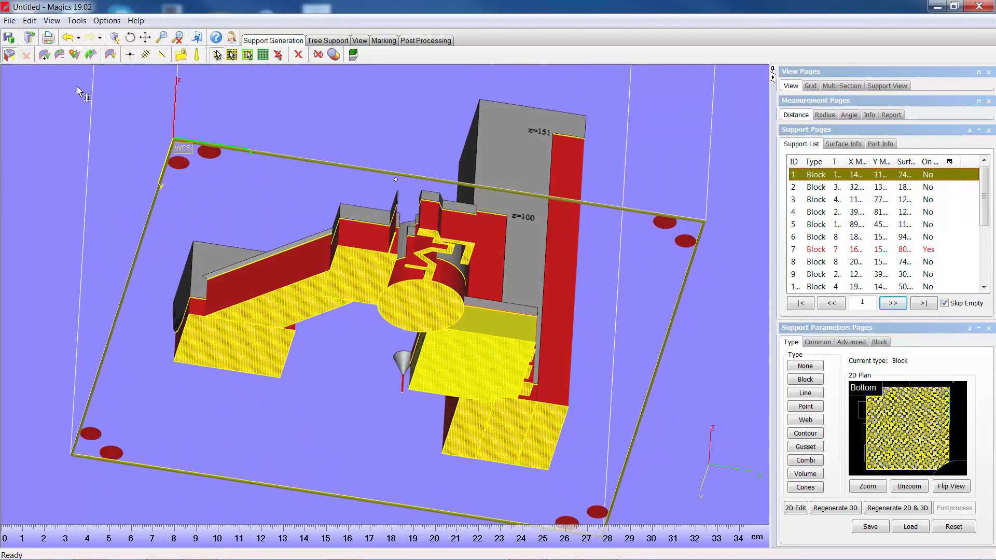
{"action": "left_click", "coordinate": [10, 55]}
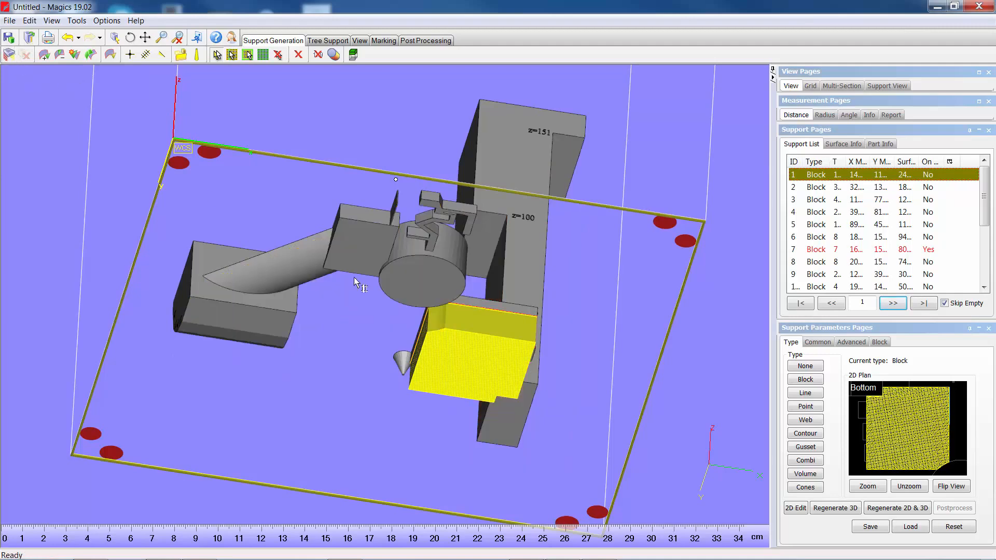
{"action": "right_click_drag", "start_coordinate": [498, 375], "coordinate": [500, 341]}
{"action": "scroll", "coordinate": [500, 358], "scroll_direction": "up", "scroll_amount": 5}
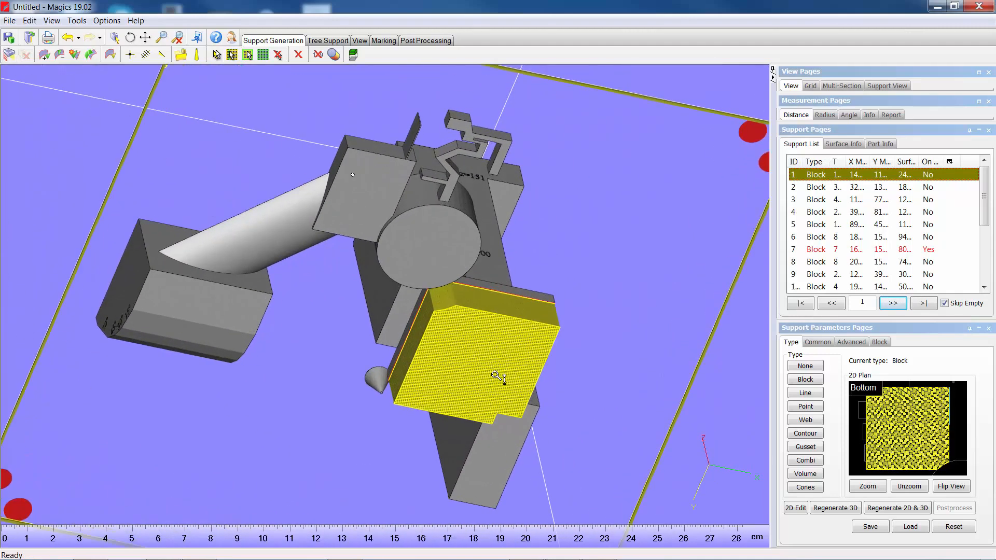
{"action": "right_click_drag", "start_coordinate": [471, 334], "coordinate": [735, 343]}
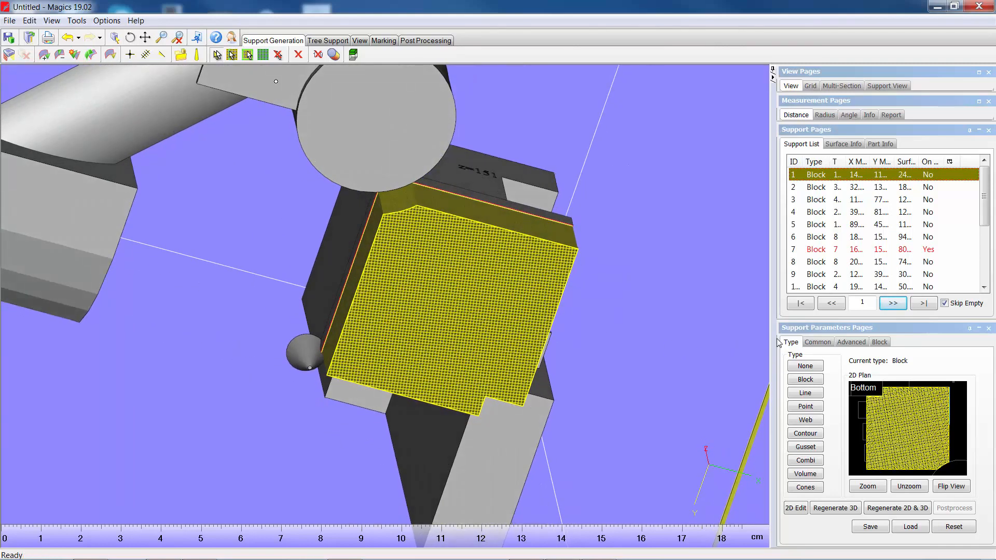
Set the X hatching of the isolated block support to 1 mm, regenerate it in 2D and 3D, and inspect it.
{"action": "left_click", "coordinate": [884, 346]}
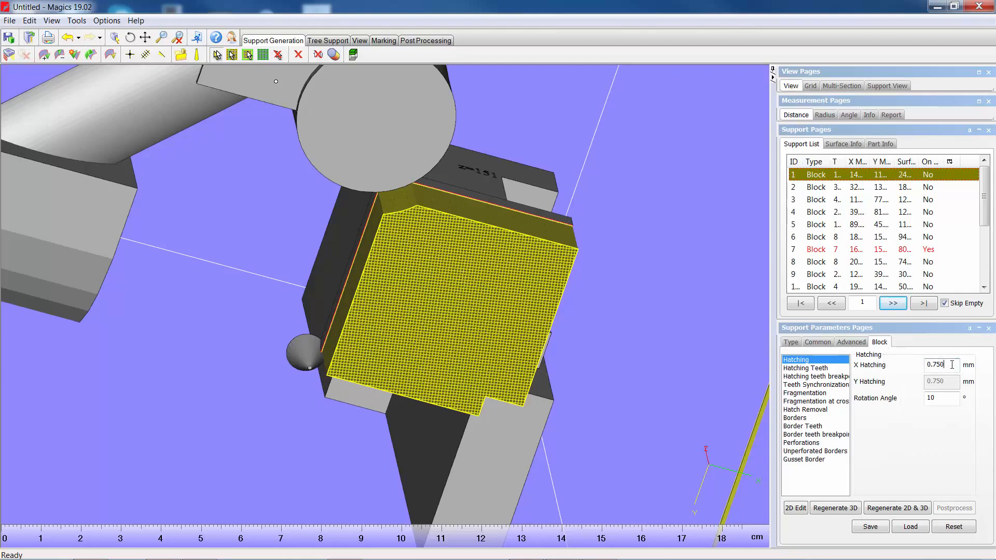
{"action": "left_click_drag", "start_coordinate": [952, 365], "coordinate": [914, 371]}
{"action": "type", "text": "1"}
{"action": "left_click", "coordinate": [897, 509]}
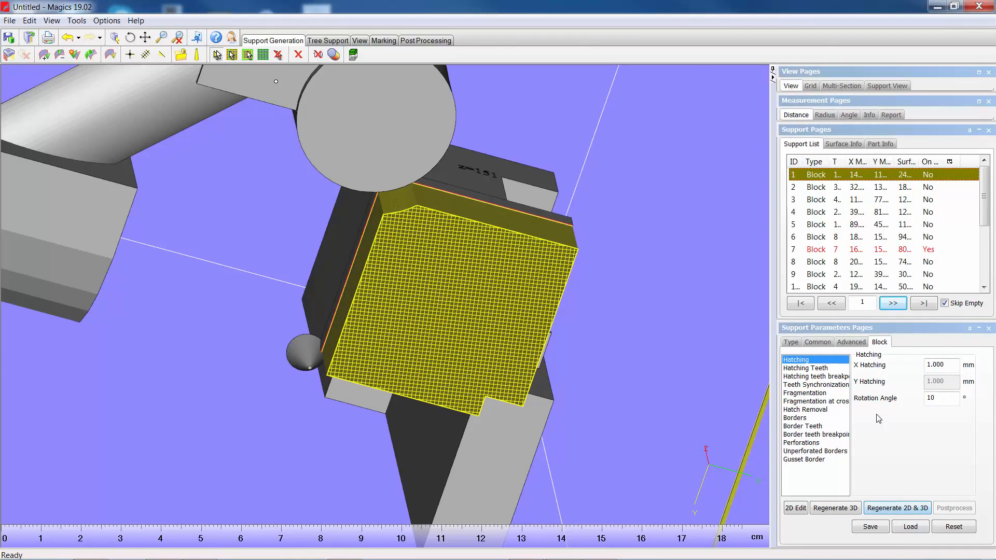
{"action": "right_click_drag", "start_coordinate": [416, 264], "coordinate": [699, 334]}
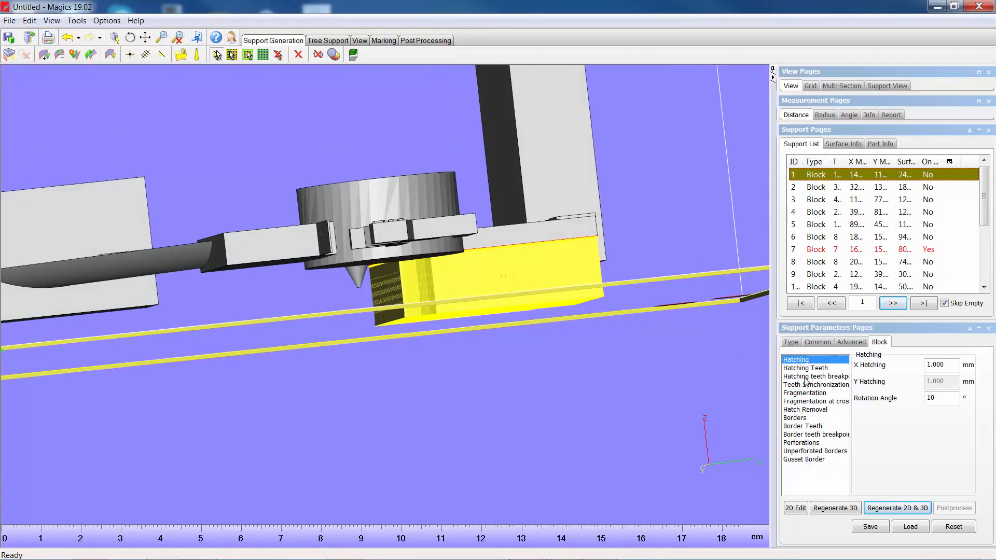
{"action": "mouse_move", "coordinate": [500, 273]}
{"action": "right_mouse_down"}
{"action": "mouse_move", "coordinate": [493, 251]}
{"action": "mouse_move", "coordinate": [508, 260]}
{"action": "mouse_move", "coordinate": [496, 212]}
{"action": "right_mouse_up"}
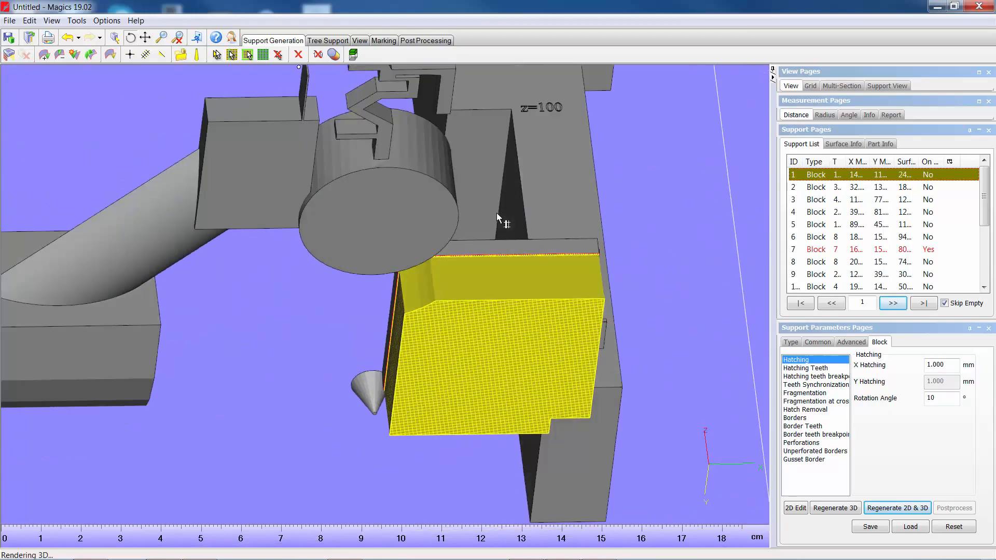
Show all supports again, select the support under the zigzag Line section, and isolate it from below.
{"action": "left_click", "coordinate": [8, 55]}
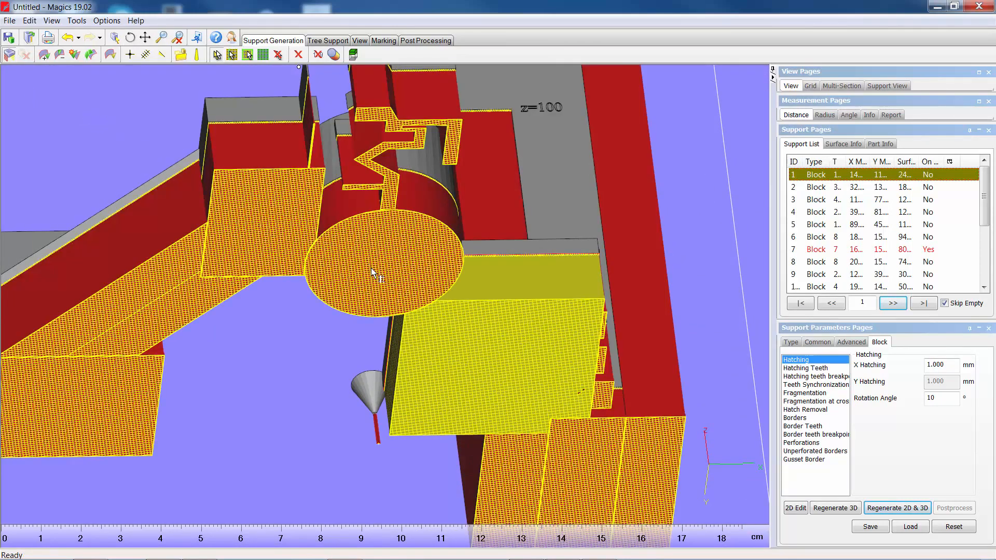
{"action": "left_click", "coordinate": [428, 93]}
{"action": "middle_click_drag", "start_coordinate": [416, 126], "coordinate": [437, 197]}
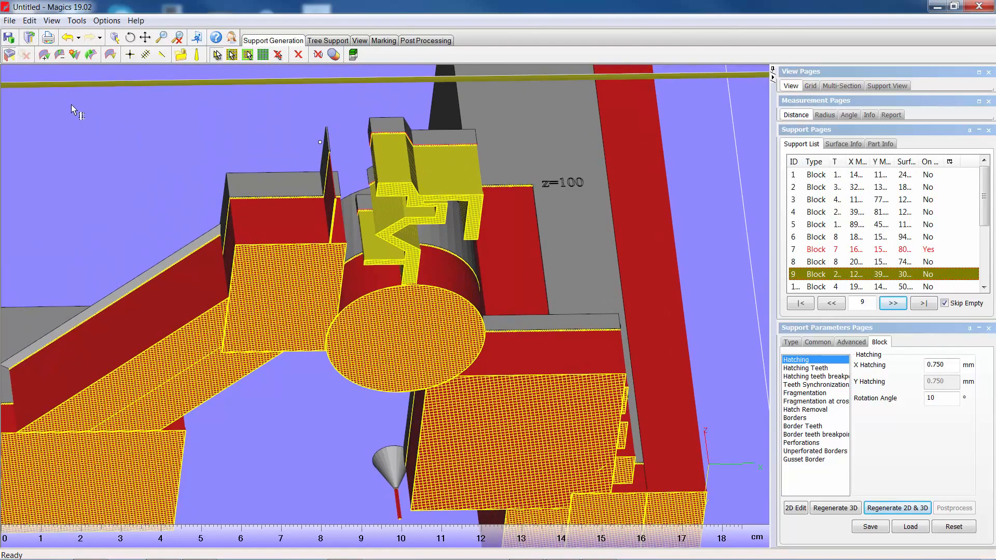
{"action": "left_click", "coordinate": [9, 55]}
{"action": "right_click_drag", "start_coordinate": [392, 249], "coordinate": [412, 229]}
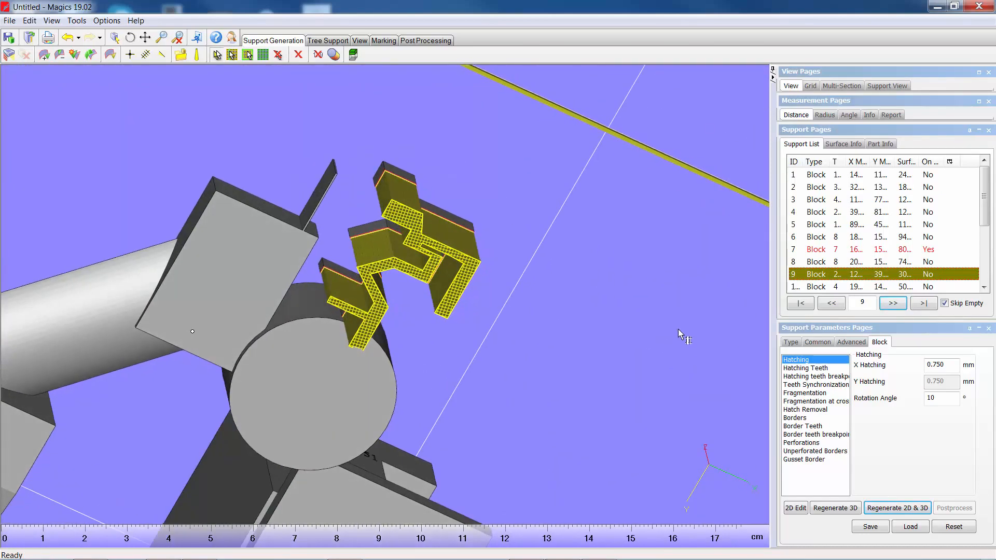
Change the Line section's support type to Cones and examine the preview from several angles.
{"action": "left_click", "coordinate": [792, 344]}
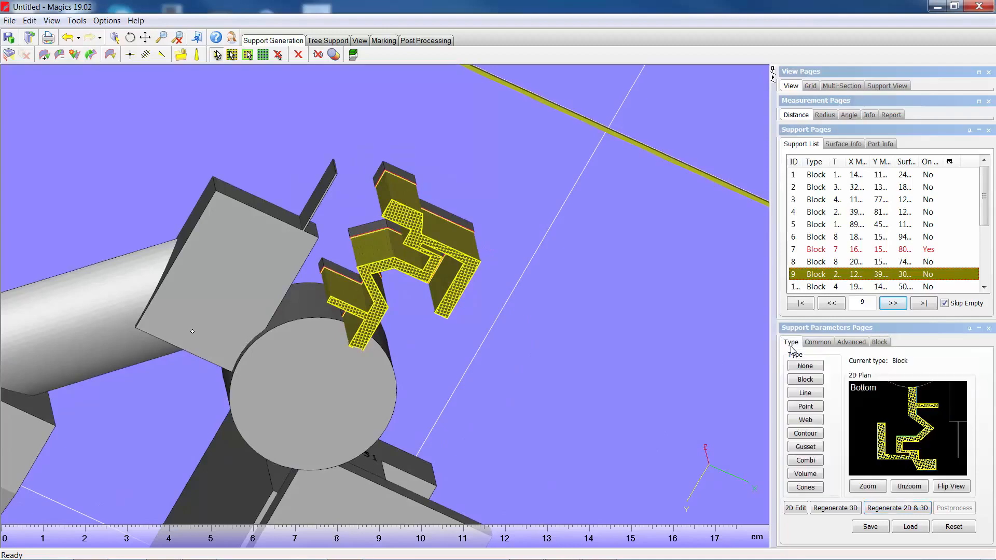
{"action": "left_click", "coordinate": [805, 487]}
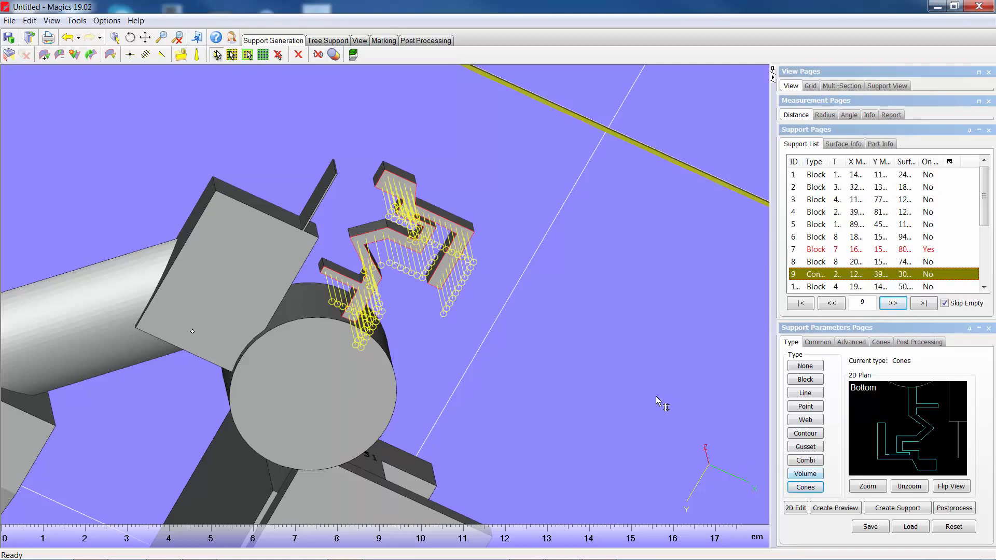
{"action": "right_click_drag", "start_coordinate": [434, 269], "coordinate": [462, 267]}
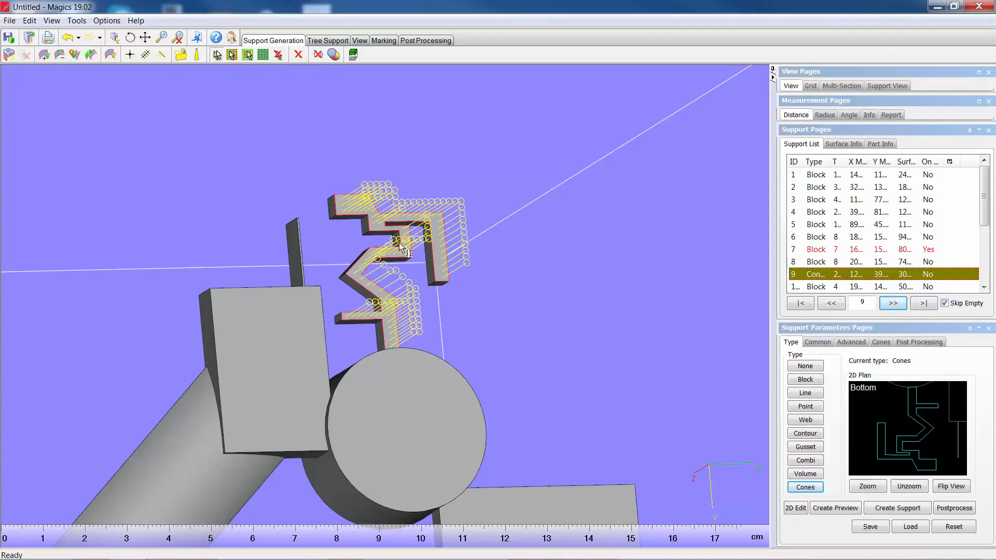
{"action": "right_click_drag", "start_coordinate": [399, 263], "coordinate": [467, 336]}
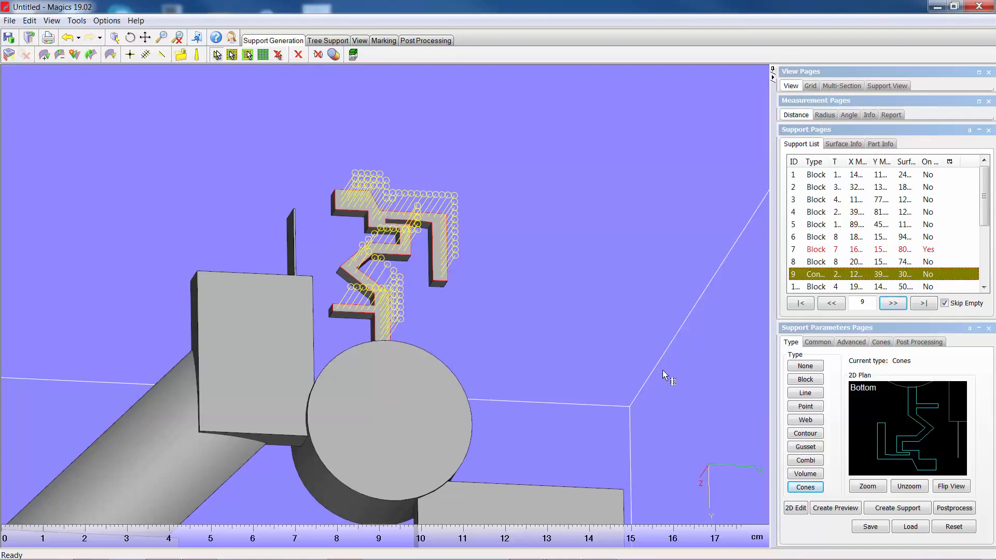
Set the cone spacing to 2 mm in X and Y and create the cone supports.
{"action": "left_click", "coordinate": [882, 343]}
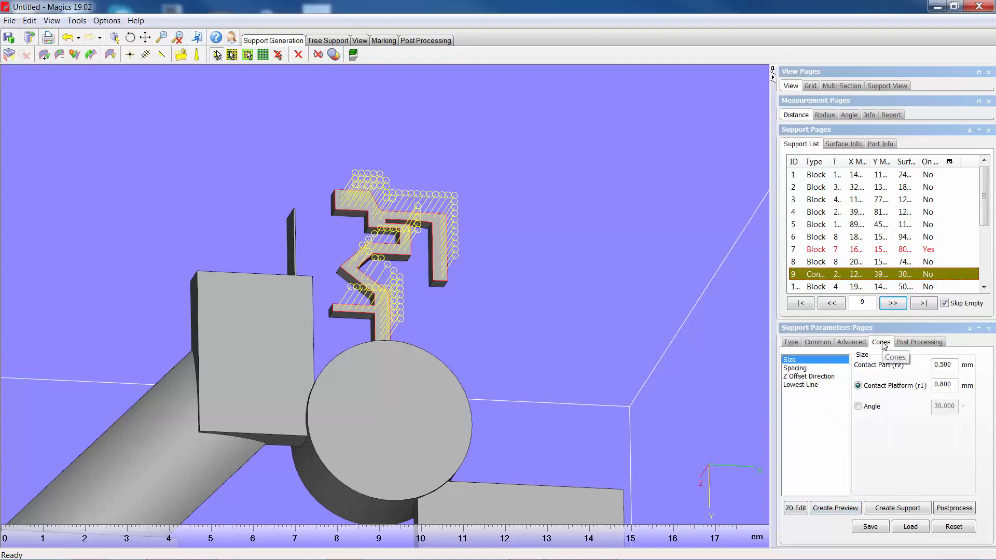
{"action": "left_click", "coordinate": [796, 369]}
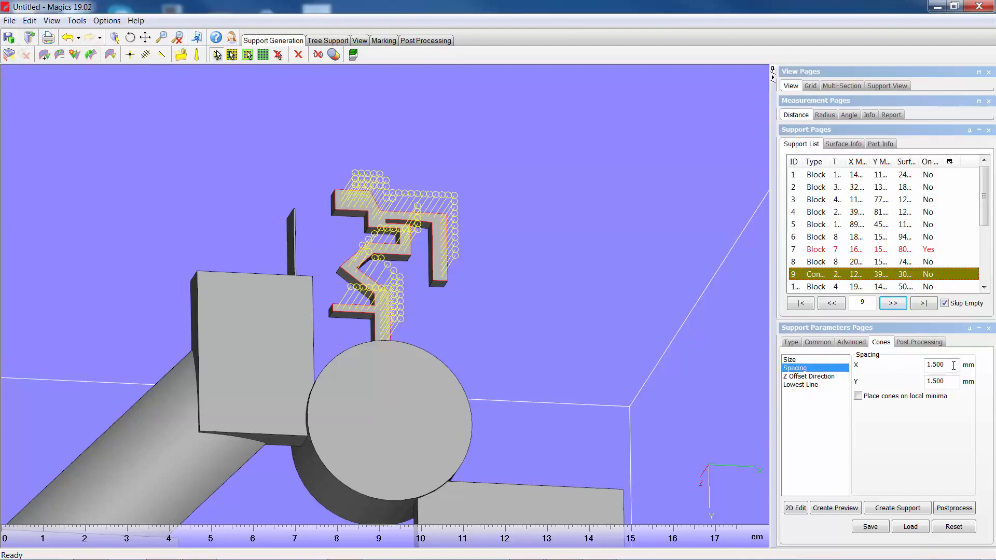
{"action": "left_click_drag", "start_coordinate": [954, 366], "coordinate": [918, 384]}
{"action": "type", "text": "22"}
{"action": "left_click", "coordinate": [912, 511]}
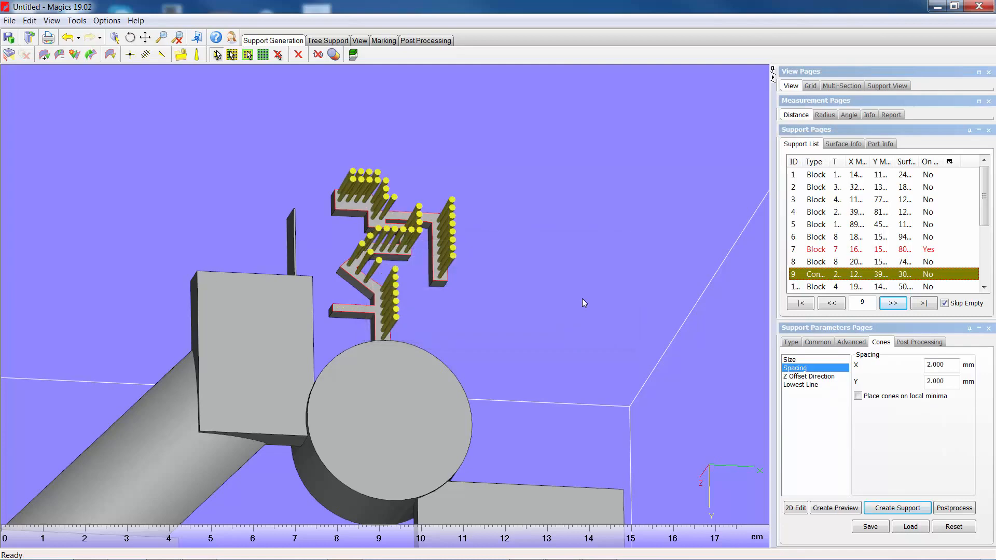
Examine the cones for gaps from below, open the Place Cone Support settings, and show all supports.
{"action": "right_click_drag", "start_coordinate": [373, 281], "coordinate": [416, 201]}
{"action": "scroll", "coordinate": [353, 244], "scroll_direction": "up", "scroll_amount": 5}
{"action": "right_click_drag", "start_coordinate": [353, 244], "coordinate": [346, 222]}
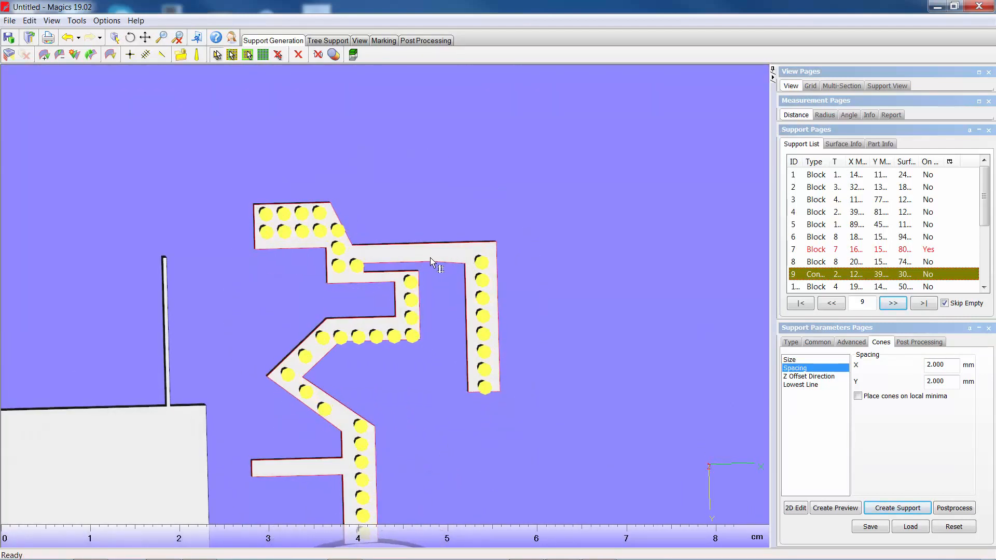
{"action": "right_click_drag", "start_coordinate": [384, 254], "coordinate": [419, 257]}
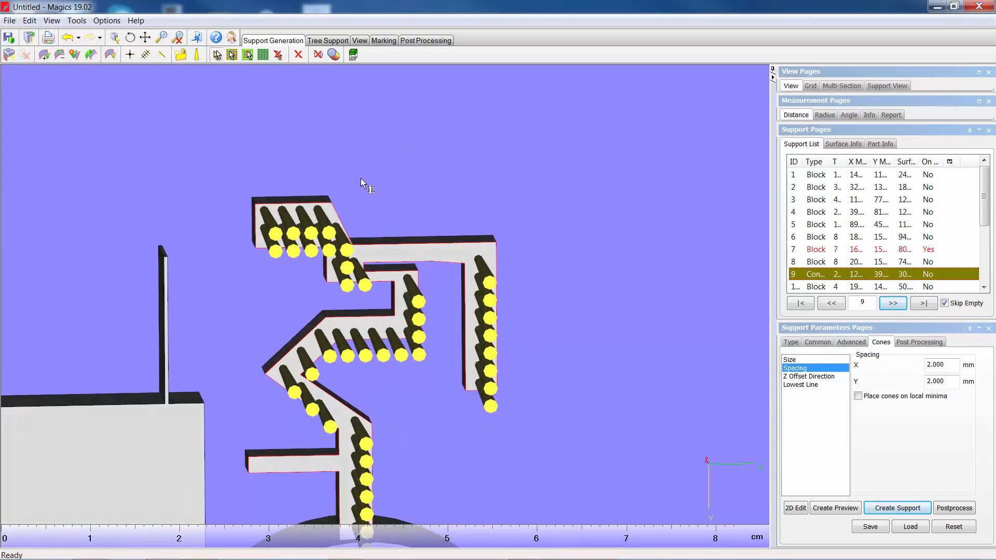
{"action": "left_click", "coordinate": [197, 55]}
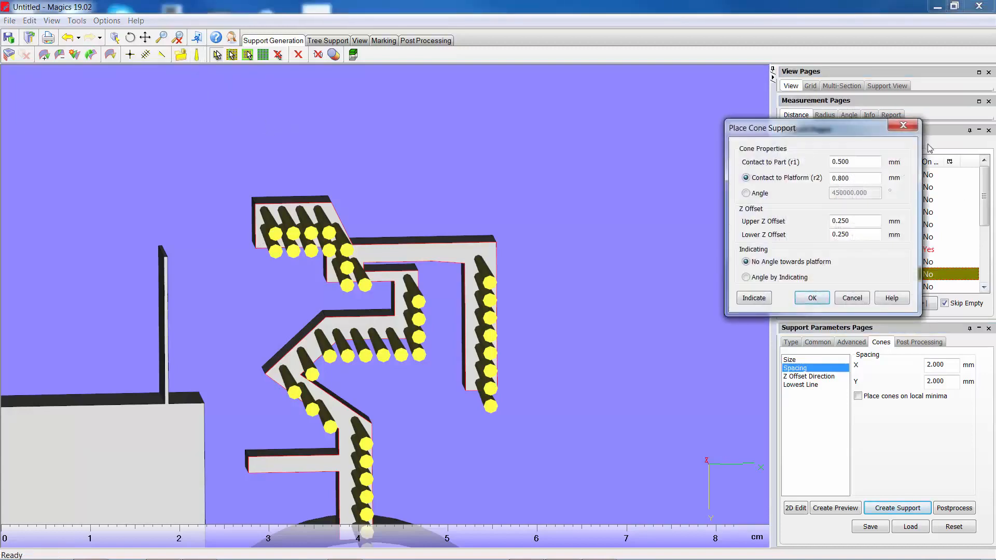
{"action": "left_click_drag", "start_coordinate": [861, 128], "coordinate": [757, 112]}
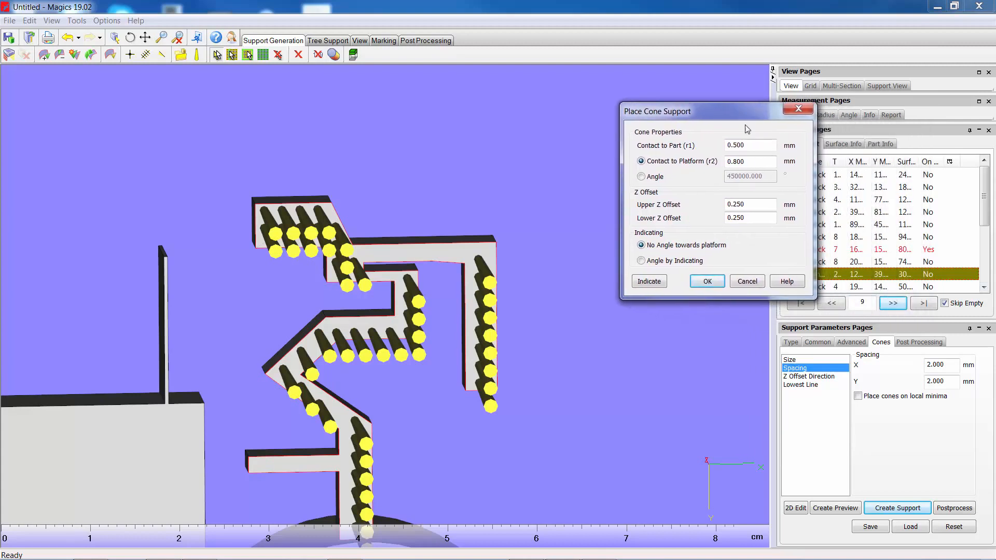
{"action": "left_click", "coordinate": [9, 55]}
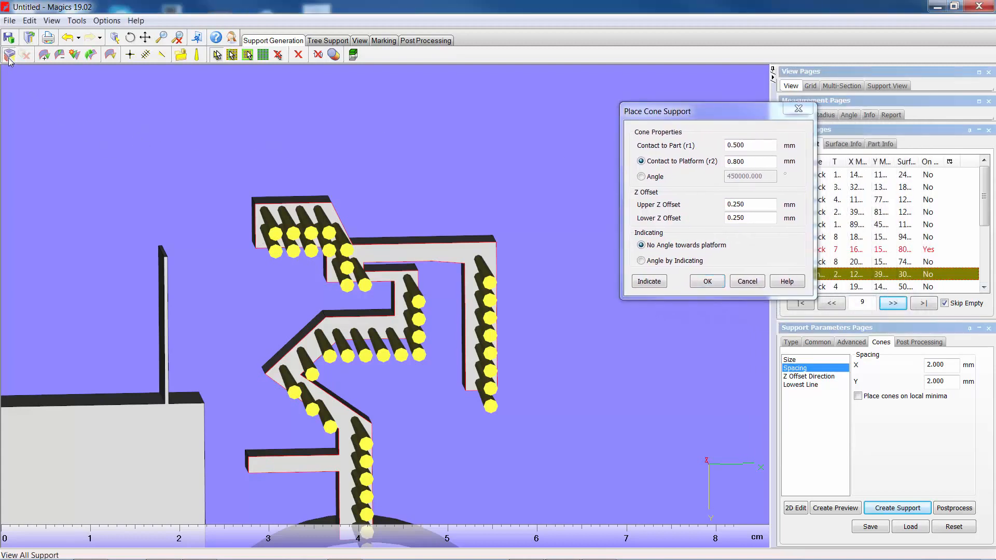
{"action": "left_click_drag", "start_coordinate": [660, 113], "coordinate": [627, 99]}
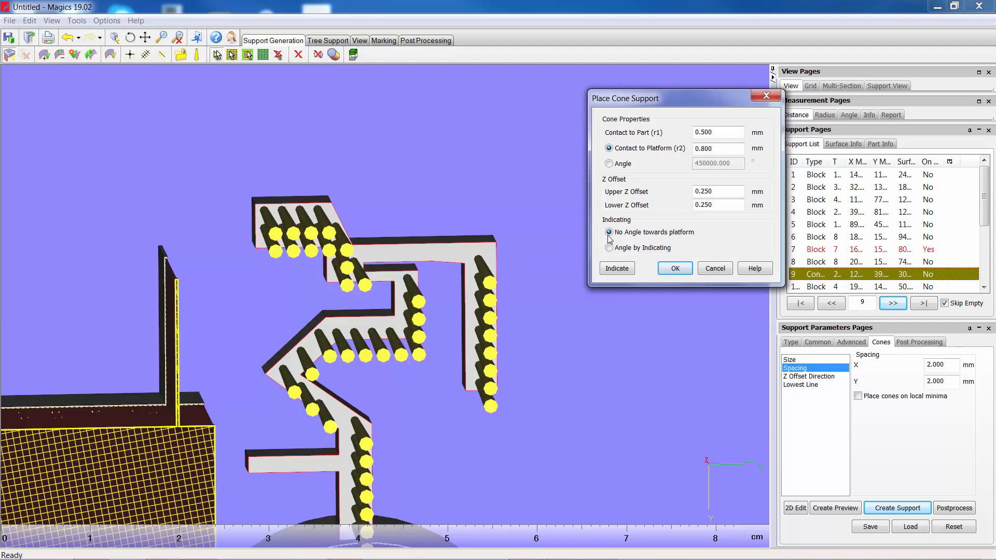
Place three individual cones under the unsupported upper arm of the Line section, without an angle towards the platform, and confirm them.
{"action": "left_click", "coordinate": [617, 269]}
{"action": "left_click", "coordinate": [462, 256]}
{"action": "right_click_drag", "start_coordinate": [462, 256], "coordinate": [450, 267]}
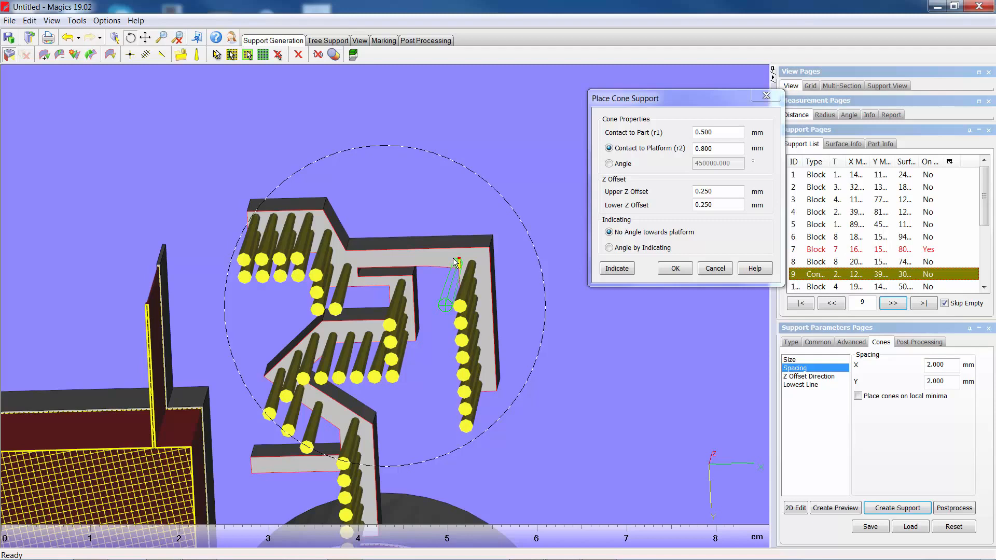
{"action": "left_click", "coordinate": [438, 262]}
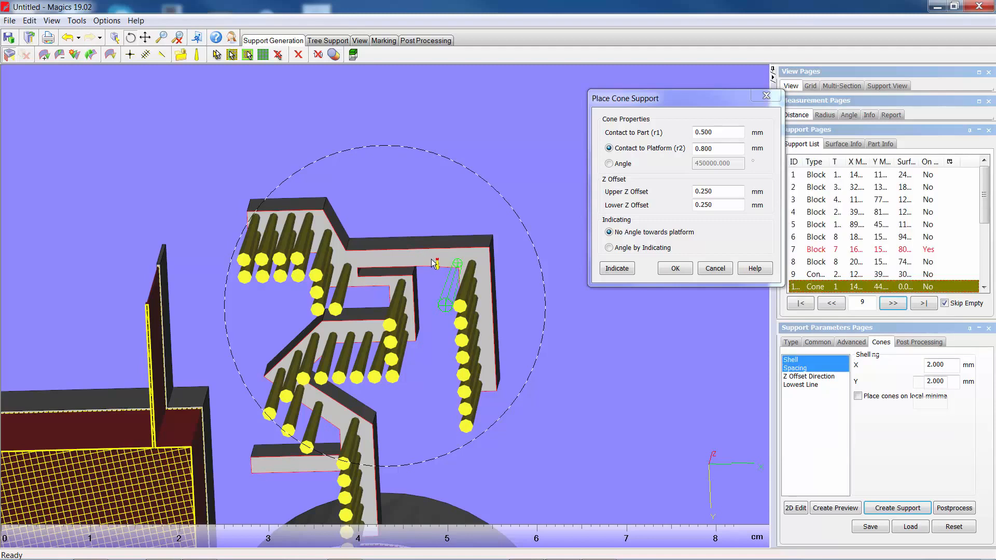
{"action": "left_click", "coordinate": [408, 281]}
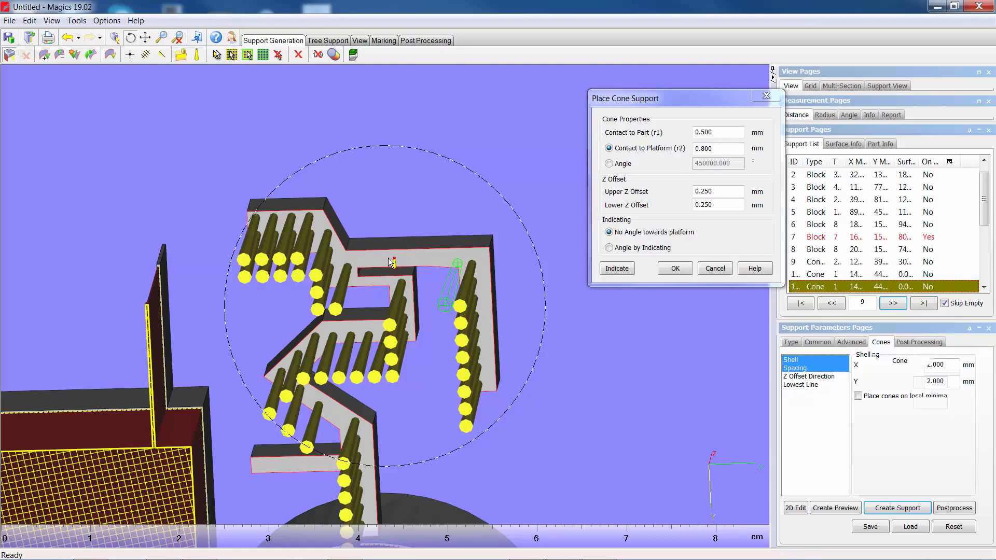
{"action": "left_click", "coordinate": [390, 262]}
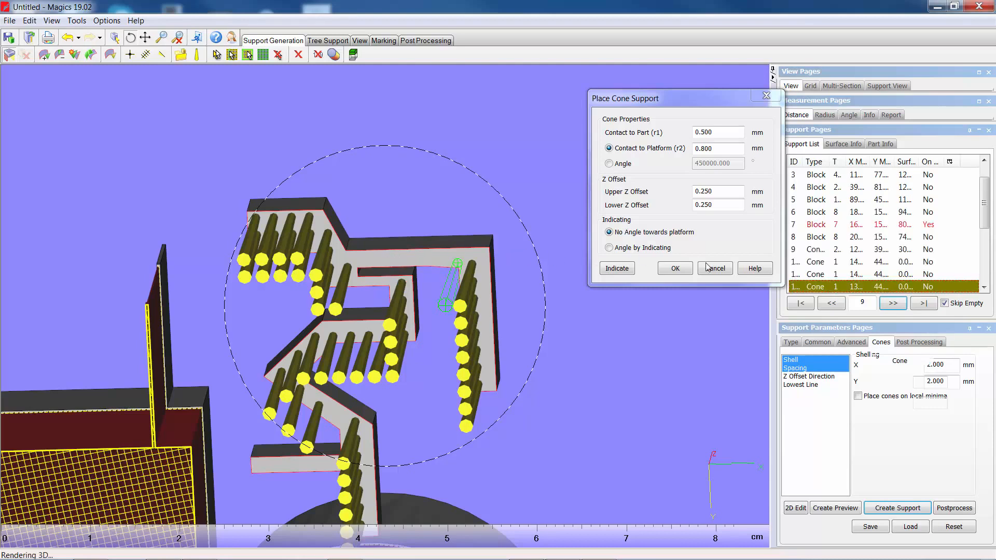
{"action": "left_click", "coordinate": [674, 269]}
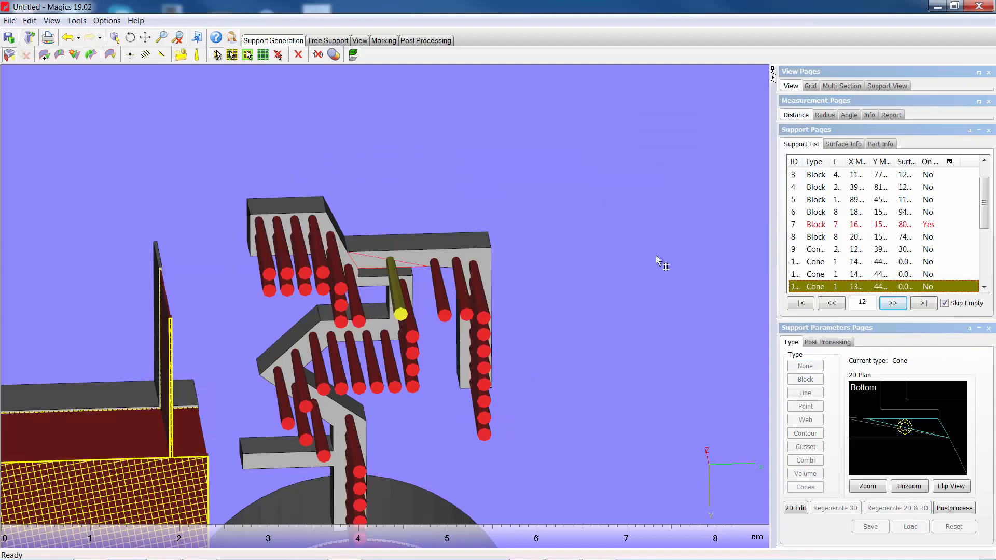
Select the tall block support beneath the z=100 overhang of the tower.
{"action": "right_click_drag", "start_coordinate": [403, 350], "coordinate": [470, 408]}
{"action": "scroll", "coordinate": [342, 281], "scroll_direction": "down", "scroll_amount": 5}
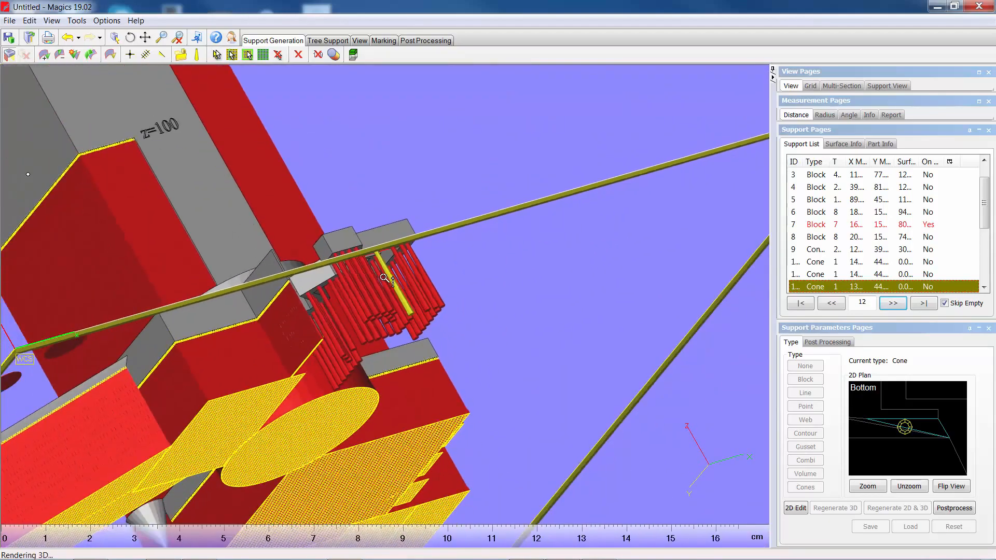
{"action": "right_click_drag", "start_coordinate": [342, 281], "coordinate": [482, 215], "text": "shift"}
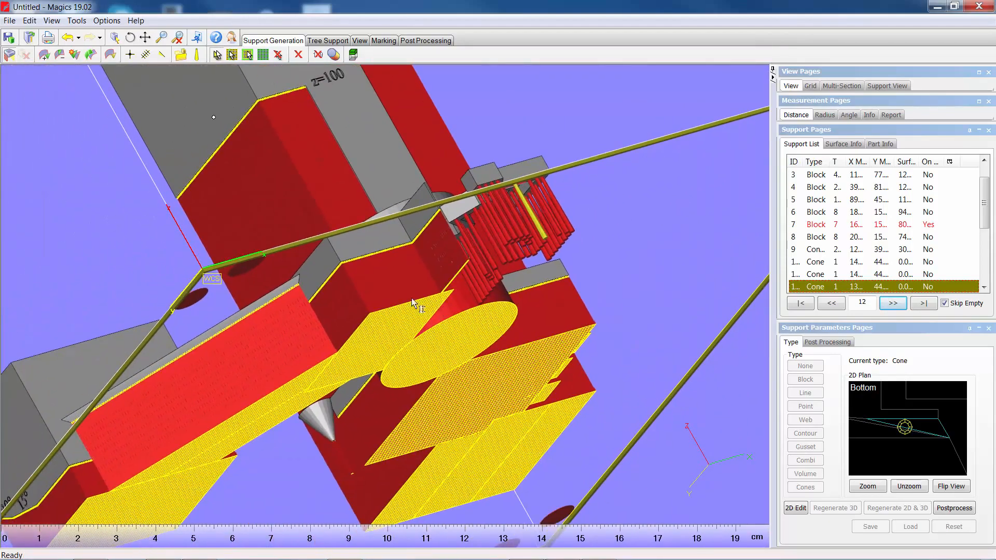
{"action": "right_click_drag", "start_coordinate": [395, 274], "coordinate": [447, 344]}
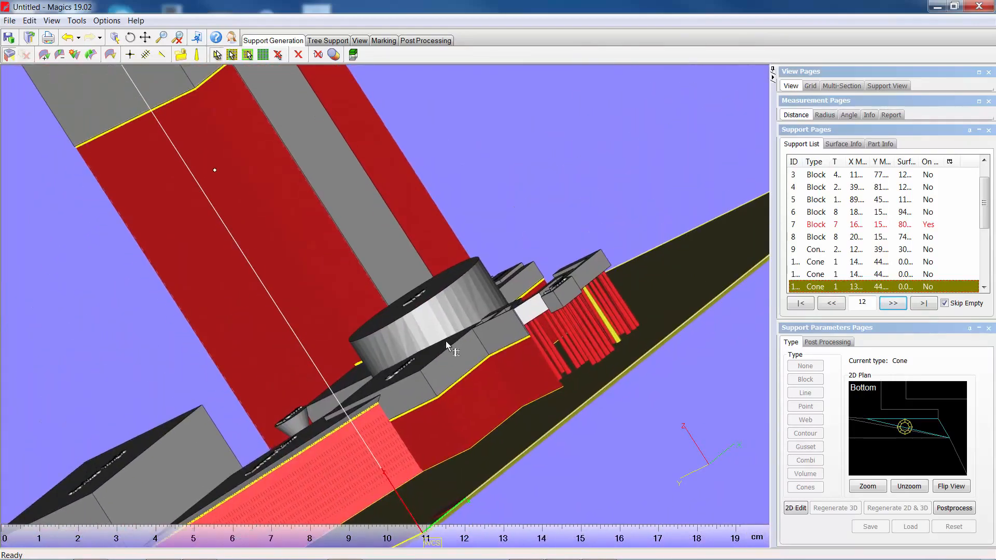
{"action": "right_click_drag", "start_coordinate": [364, 278], "coordinate": [377, 304]}
{"action": "left_click", "coordinate": [376, 299]}
Examine where the tall block support meets the Block section, and hide all other supports.
{"action": "right_click_drag", "start_coordinate": [488, 349], "coordinate": [445, 274]}
{"action": "right_click_drag", "start_coordinate": [457, 312], "coordinate": [487, 391], "text": "shift"}
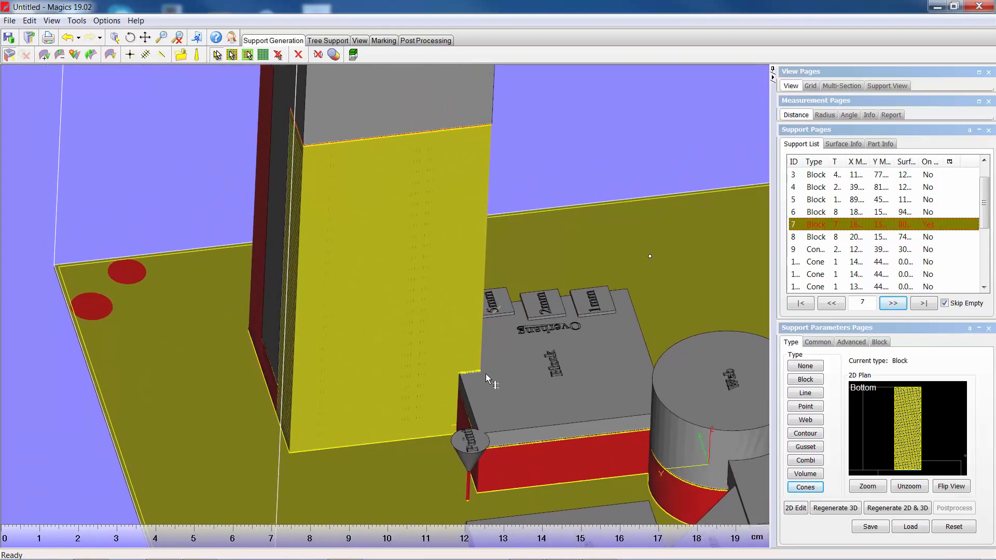
{"action": "scroll", "coordinate": [495, 378], "scroll_direction": "up", "scroll_amount": 4}
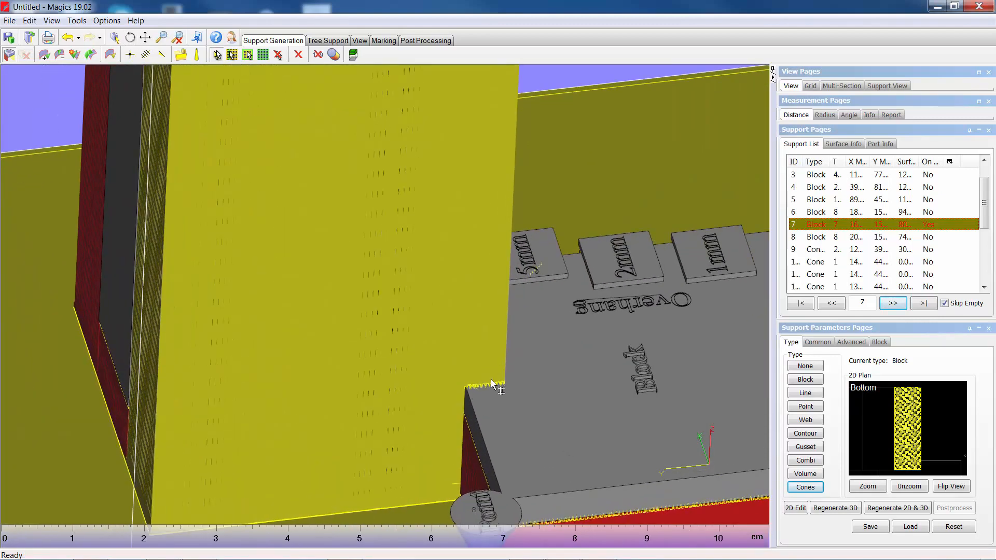
{"action": "right_click_drag", "start_coordinate": [453, 327], "coordinate": [410, 345], "text": "shift"}
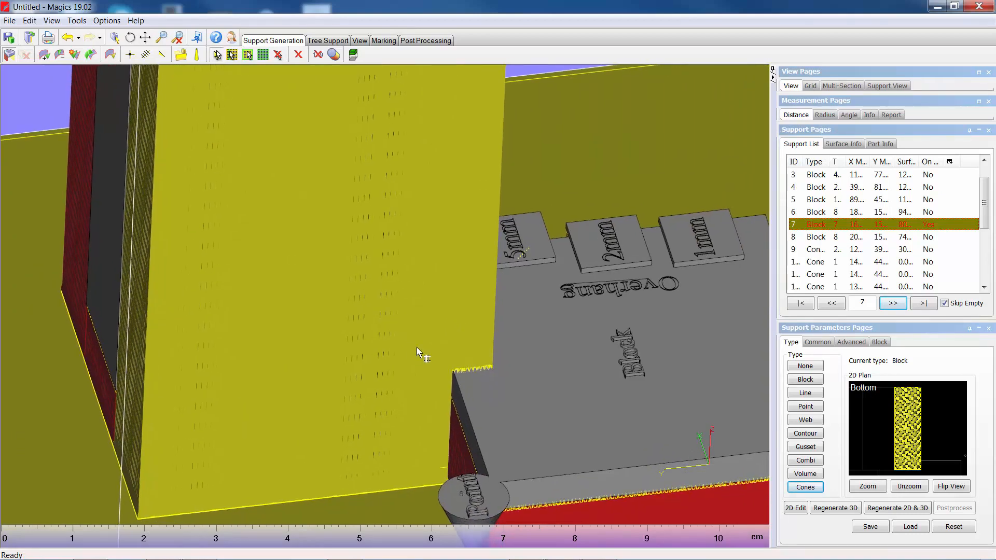
{"action": "scroll", "coordinate": [416, 348], "scroll_direction": "down", "scroll_amount": 4}
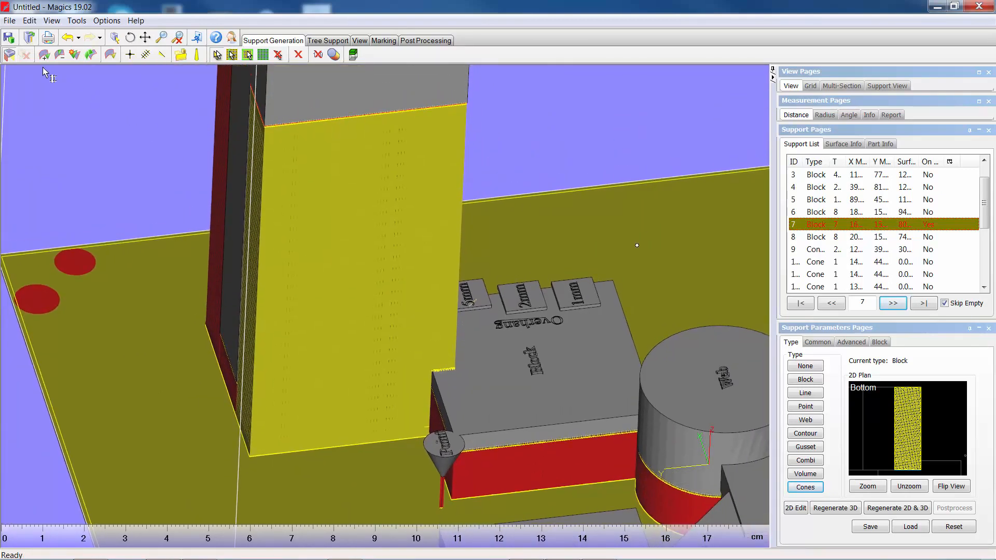
{"action": "left_click", "coordinate": [25, 55]}
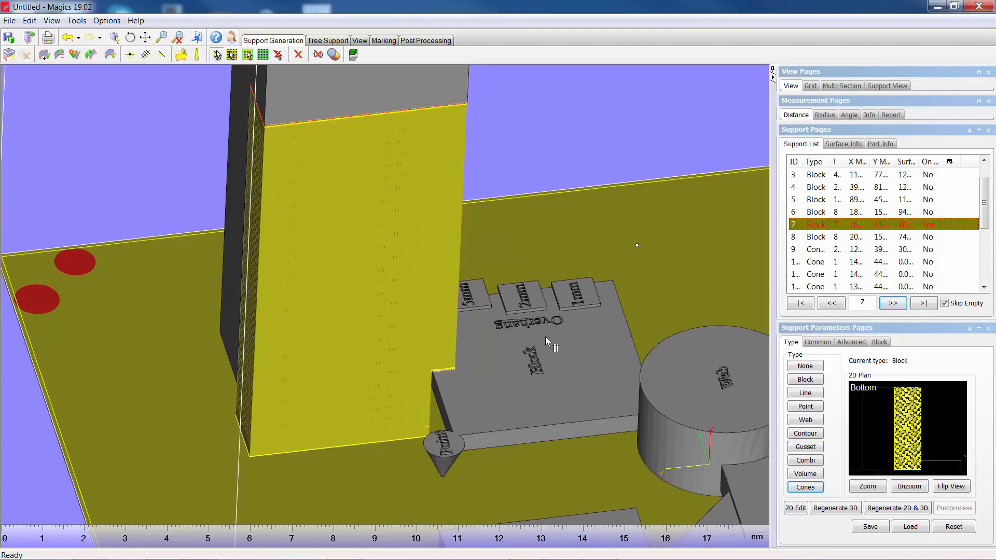
Enable angled support for the tall block and interactively shift its base about 10.7 mm in Y, clear of the Block section.
{"action": "left_click", "coordinate": [852, 342]}
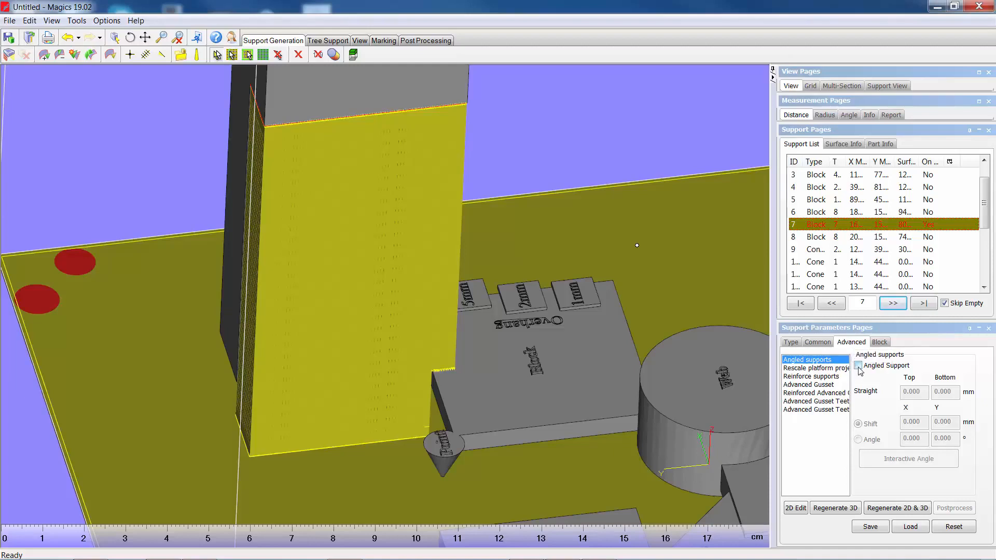
{"action": "left_click", "coordinate": [858, 366]}
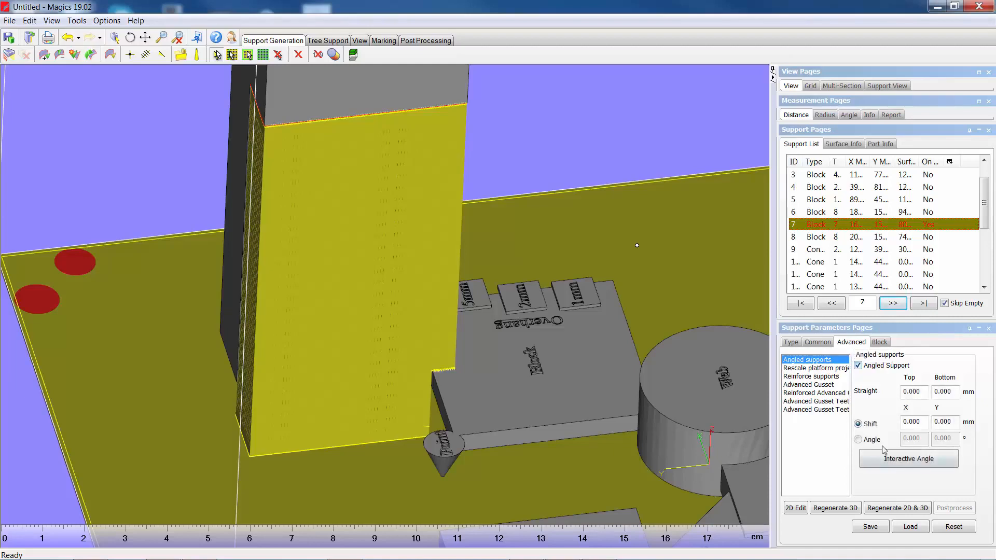
{"action": "left_click", "coordinate": [907, 460]}
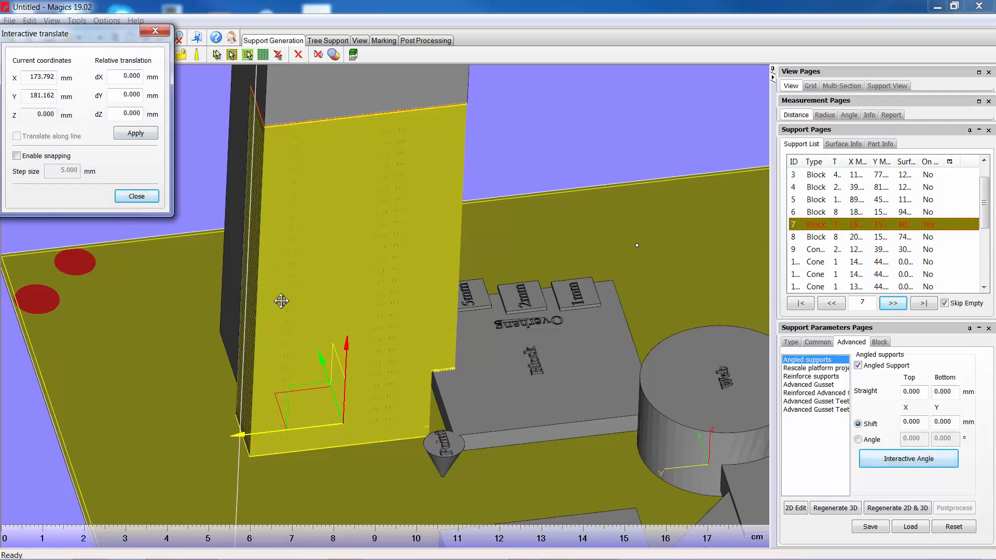
{"action": "middle_click_drag", "start_coordinate": [278, 298], "coordinate": [354, 342]}
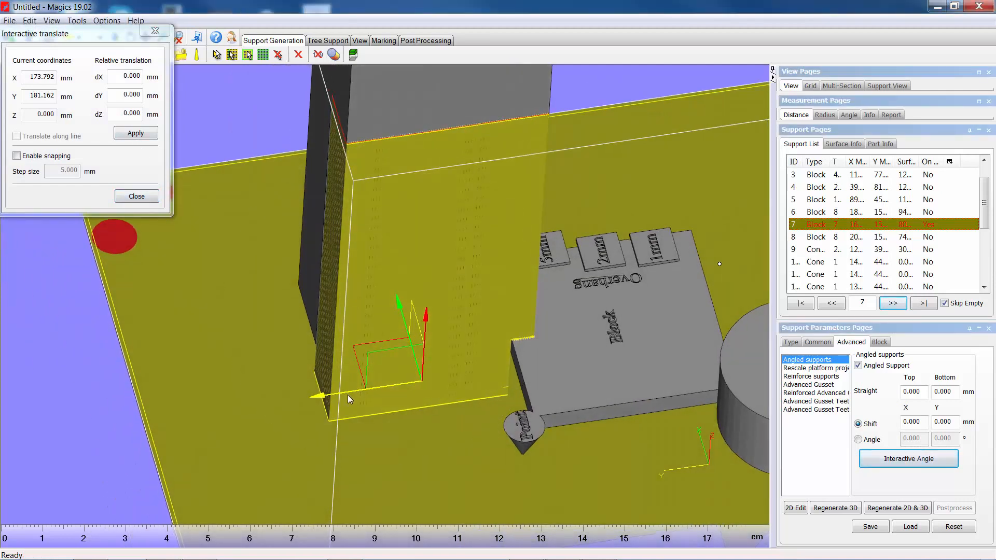
{"action": "left_click_drag", "start_coordinate": [347, 391], "coordinate": [327, 397]}
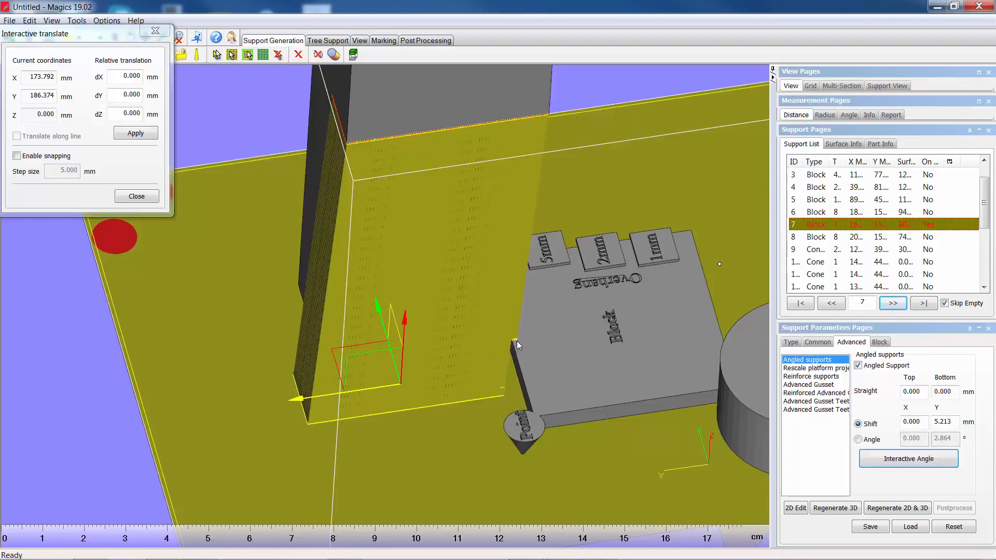
{"action": "left_click_drag", "start_coordinate": [361, 387], "coordinate": [339, 391]}
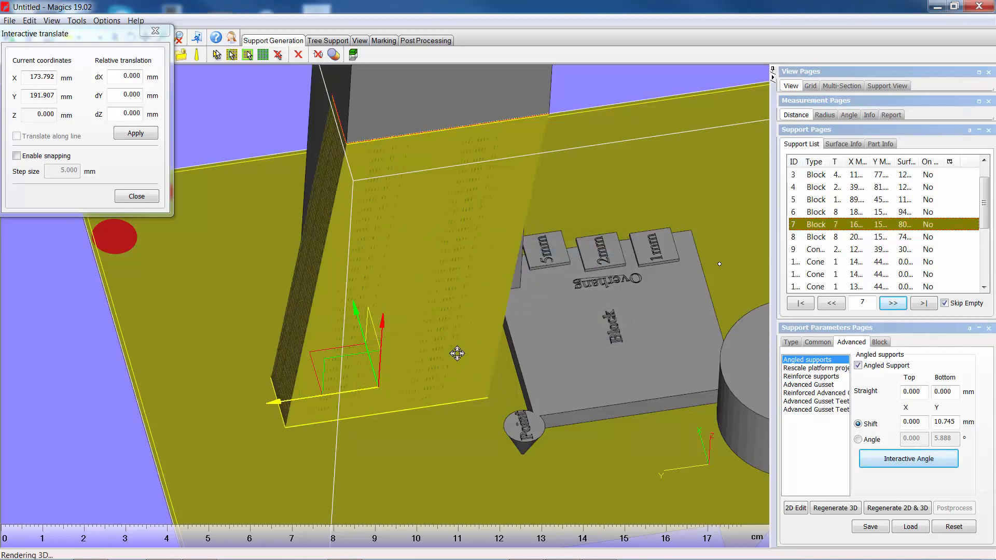
Set the angled support's straight top and bottom lengths to 5 mm each and regenerate the support in 2D and 3D.
{"action": "right_click_drag", "start_coordinate": [456, 354], "coordinate": [467, 320]}
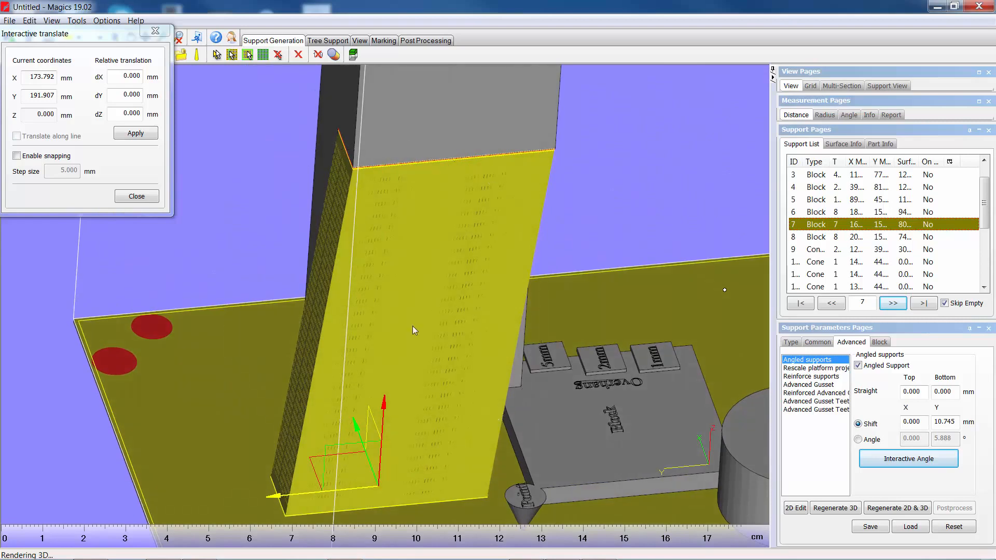
{"action": "right_click_drag", "start_coordinate": [400, 274], "coordinate": [496, 291]}
{"action": "scroll", "coordinate": [424, 165], "scroll_direction": "up", "scroll_amount": 3}
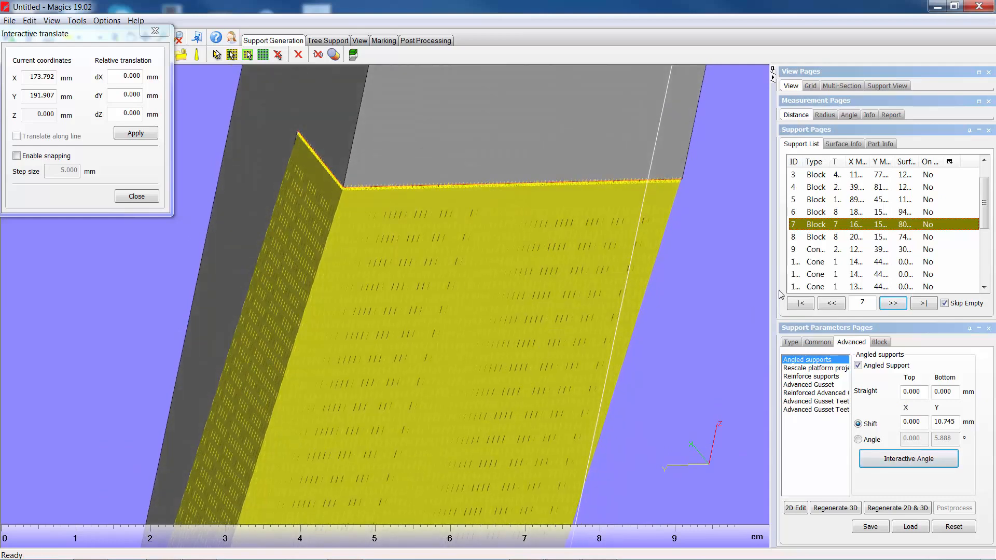
{"action": "double_click", "coordinate": [925, 392]}
{"action": "type", "text": "5"}
{"action": "key", "text": "Tab"}
{"action": "type", "text": "5"}
{"action": "scroll", "coordinate": [522, 331], "scroll_direction": "down", "scroll_amount": 3}
{"action": "scroll", "coordinate": [523, 295], "scroll_direction": "down", "scroll_amount": 1}
{"action": "middle_click_drag", "start_coordinate": [498, 324], "coordinate": [512, 306]}
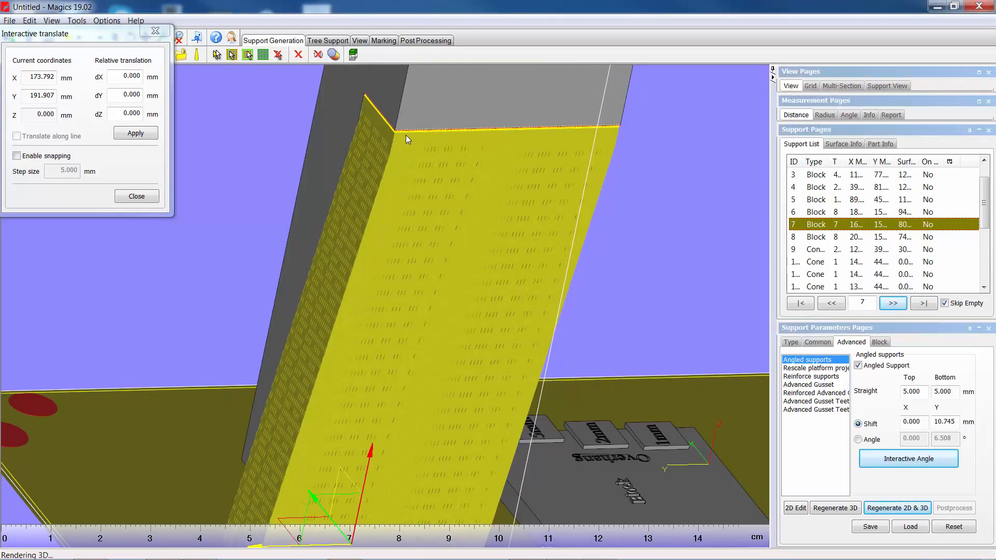
Examine the straight top section of the angled support up close and finish the interactive translation.
{"action": "scroll", "coordinate": [413, 193], "scroll_direction": "up", "scroll_amount": 5}
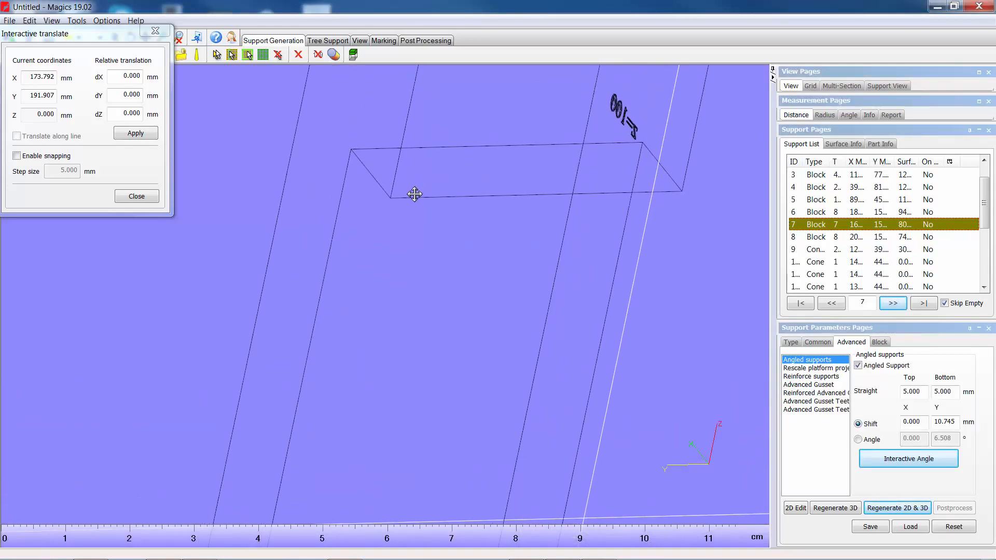
{"action": "scroll", "coordinate": [413, 193], "scroll_direction": "up", "scroll_amount": 2}
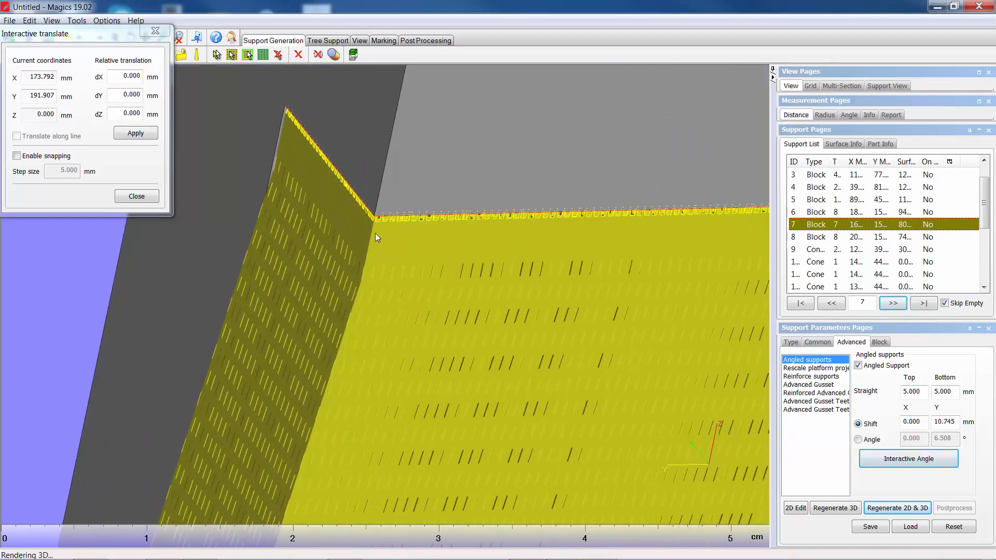
{"action": "scroll", "coordinate": [438, 227], "scroll_direction": "down", "scroll_amount": 8}
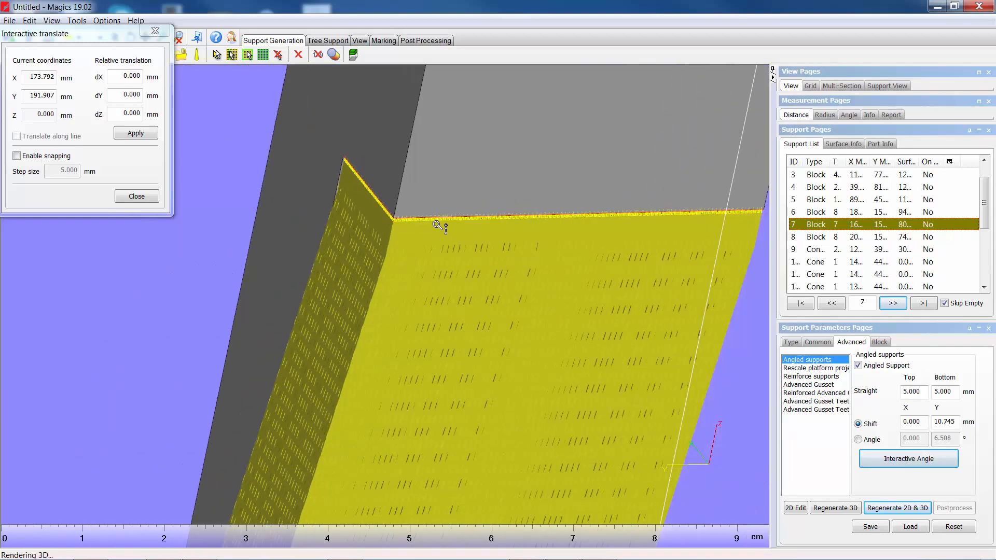
{"action": "scroll", "coordinate": [420, 364], "scroll_direction": "up", "scroll_amount": 5}
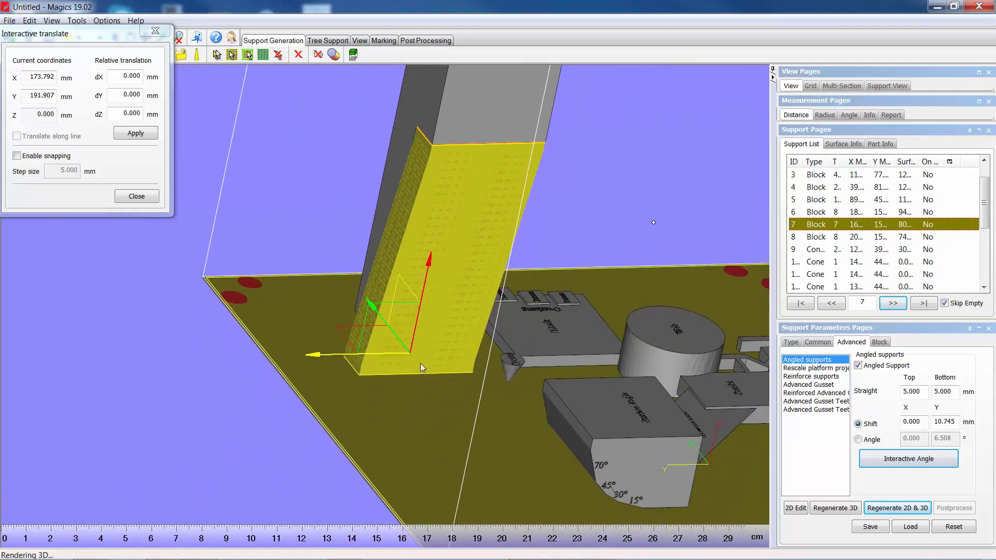
{"action": "left_click", "coordinate": [151, 196]}
Examine the angled support's straight bottom section at the platform and its clearance from the Block section from several angles.
{"action": "middle_click_drag", "start_coordinate": [491, 324], "coordinate": [512, 350]}
{"action": "right_click_drag", "start_coordinate": [512, 351], "coordinate": [431, 403]}
{"action": "scroll", "coordinate": [431, 400], "scroll_direction": "up", "scroll_amount": 5}
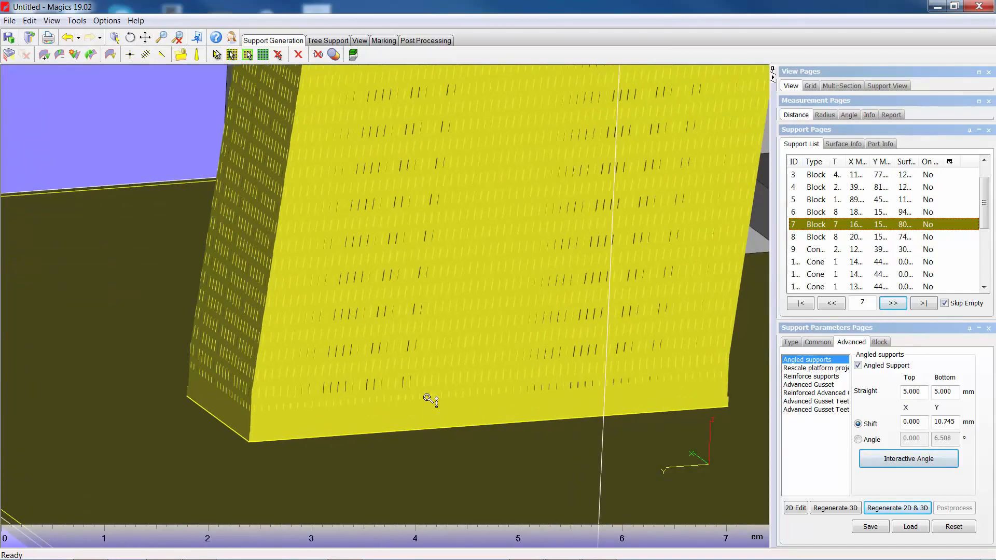
{"action": "scroll", "coordinate": [438, 386], "scroll_direction": "down", "scroll_amount": 4}
{"action": "middle_click_drag", "start_coordinate": [478, 344], "coordinate": [437, 407]}
{"action": "scroll", "coordinate": [438, 406], "scroll_direction": "down", "scroll_amount": 5}
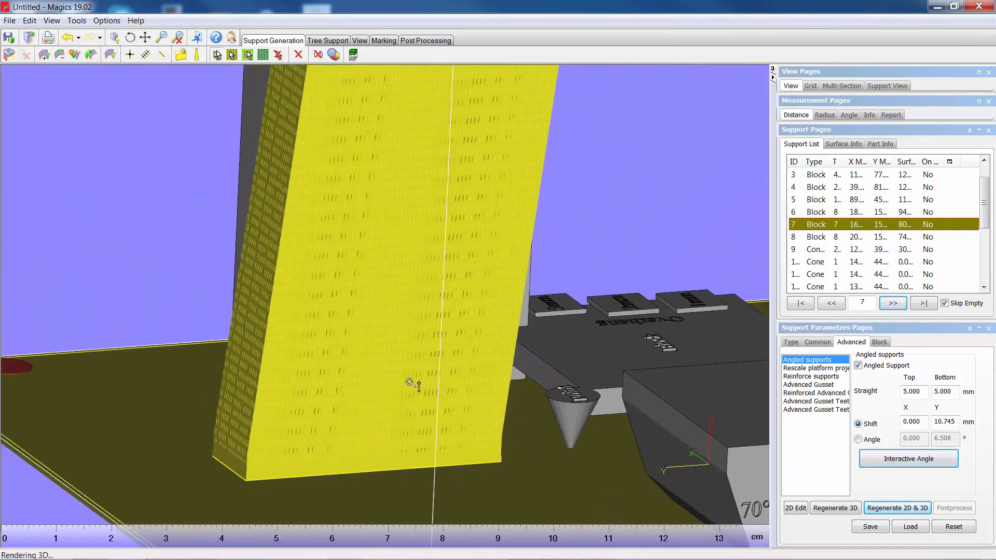
{"action": "scroll", "coordinate": [447, 338], "scroll_direction": "down", "scroll_amount": 2}
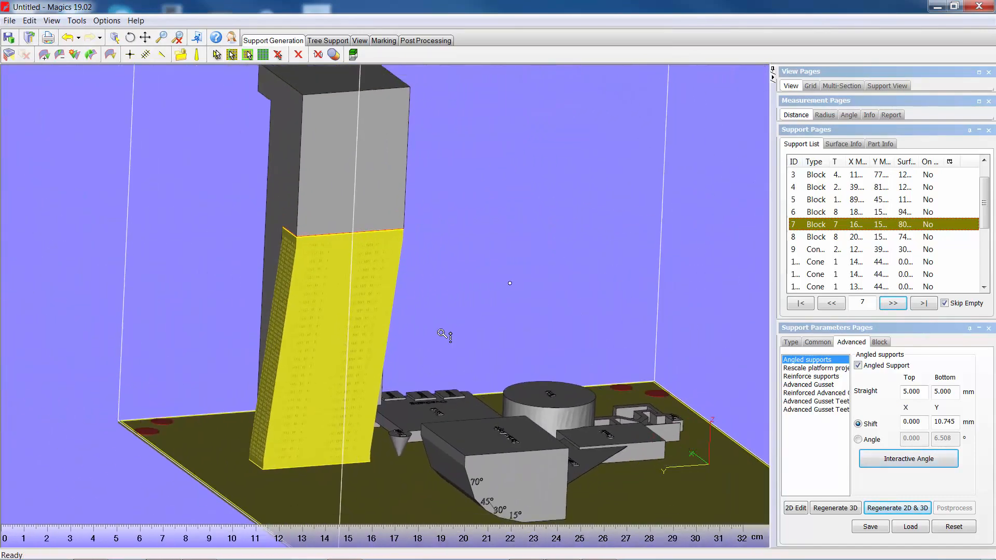
{"action": "right_click_drag", "start_coordinate": [462, 362], "coordinate": [390, 324]}
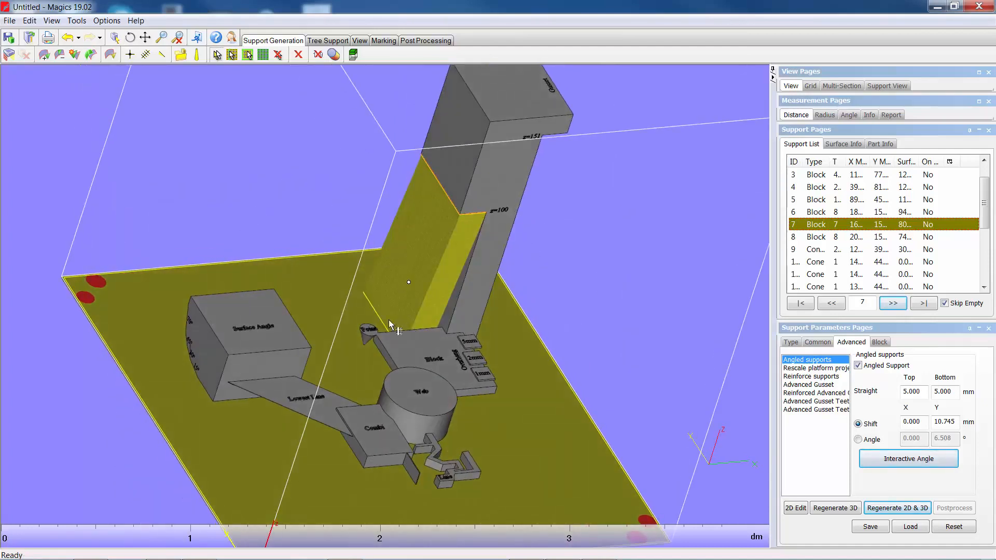